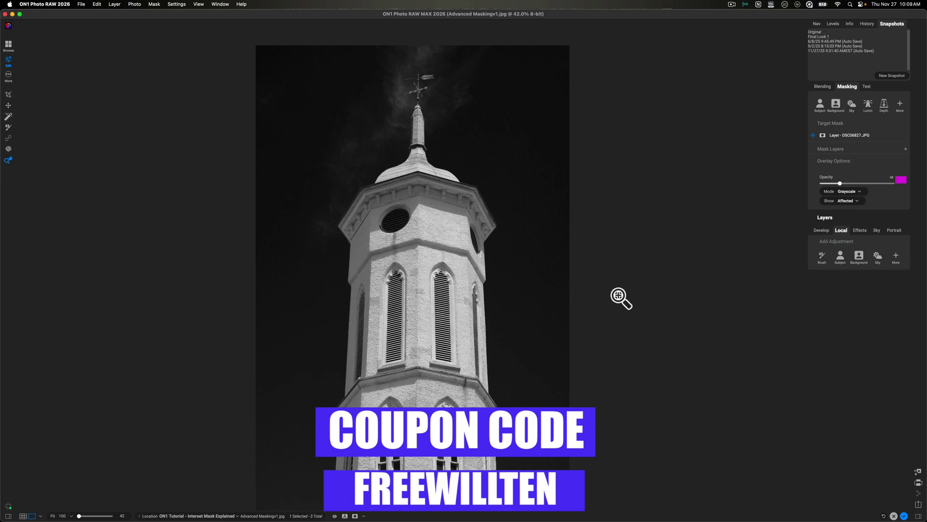
Step: Compare the photo with the Color Mixer filter off and on, and collapse the filter's settings
click(860, 231)
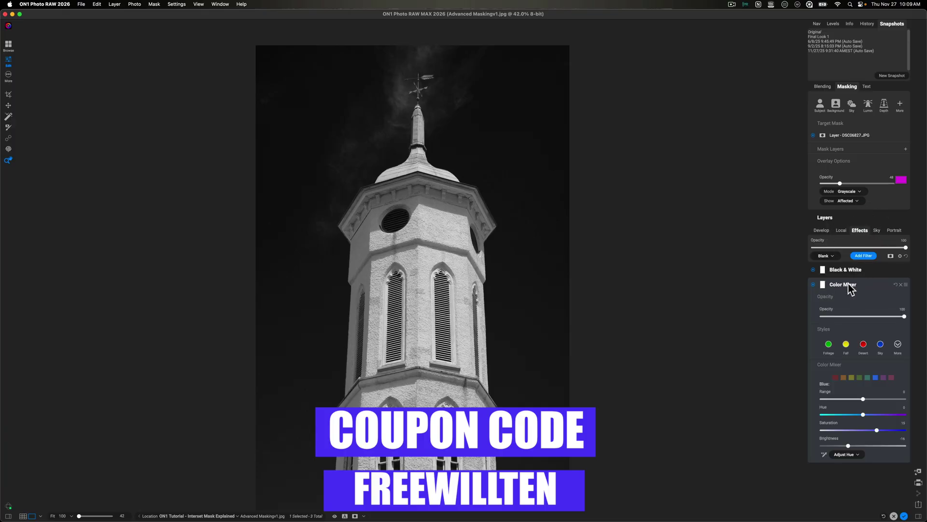
click(813, 285)
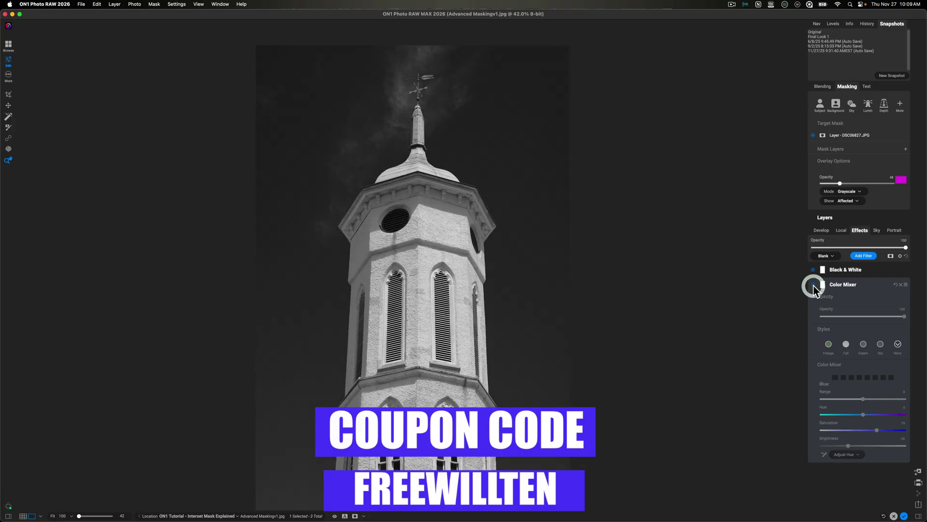
click(814, 285)
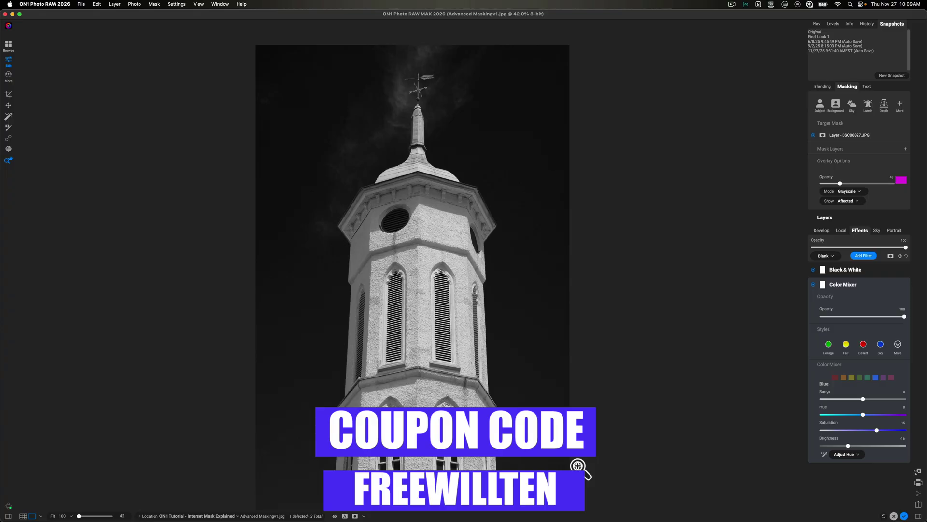
click(849, 289)
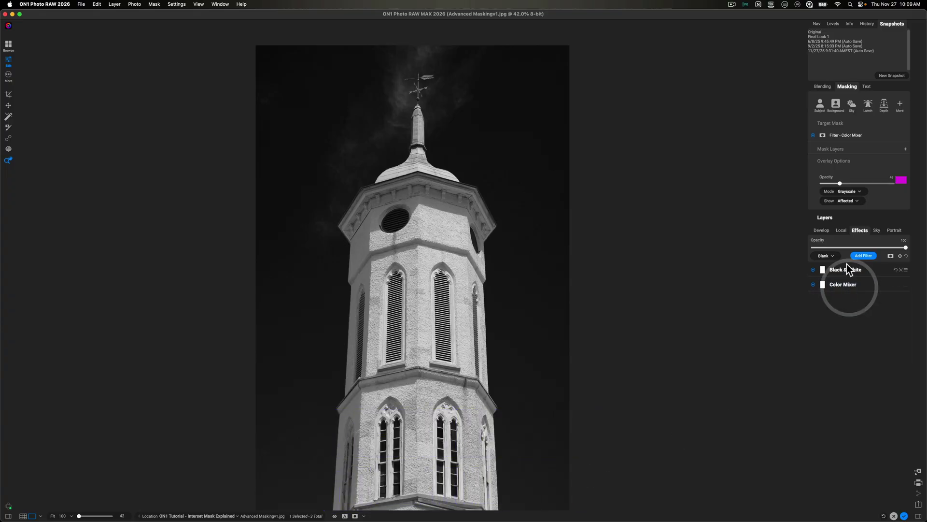
Step: Add a local adjustment with a gradient mask in Add mode and lower its exposure to -1.85
click(839, 231)
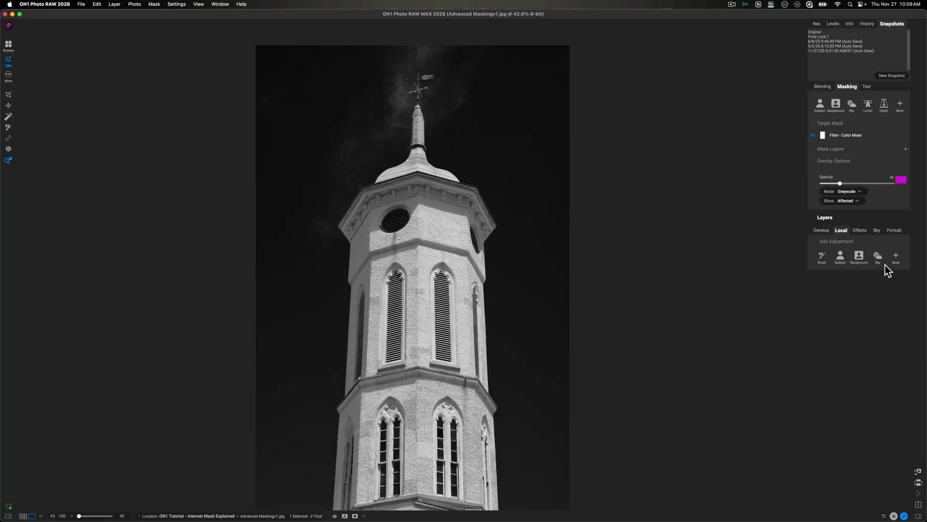
click(897, 256)
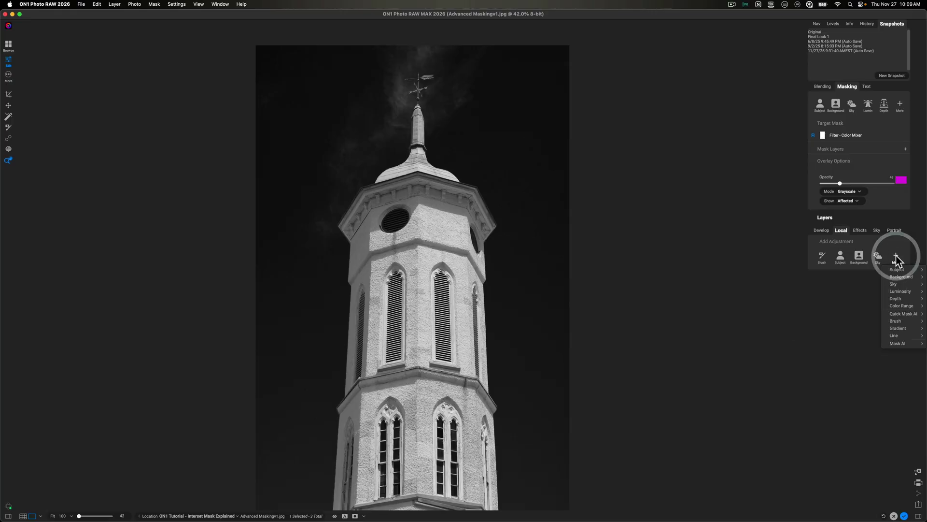
mouse_move(912, 328)
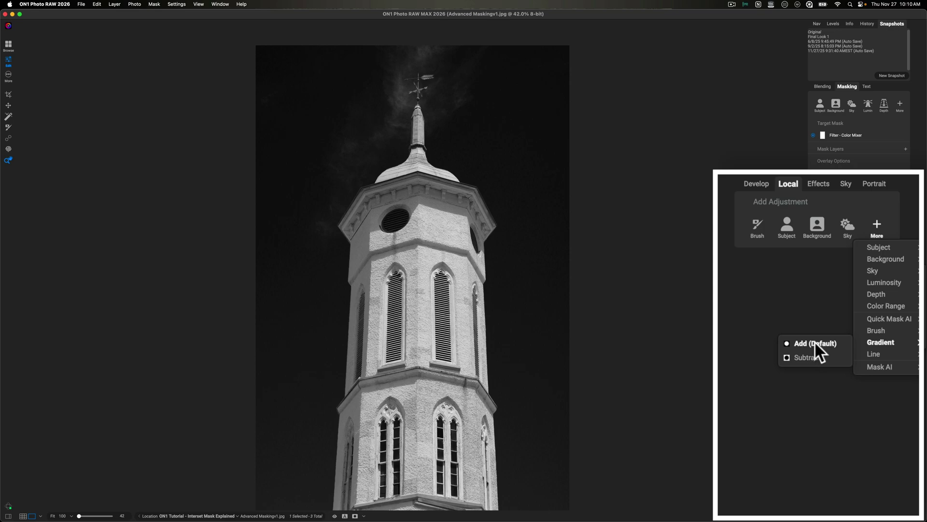
click(815, 342)
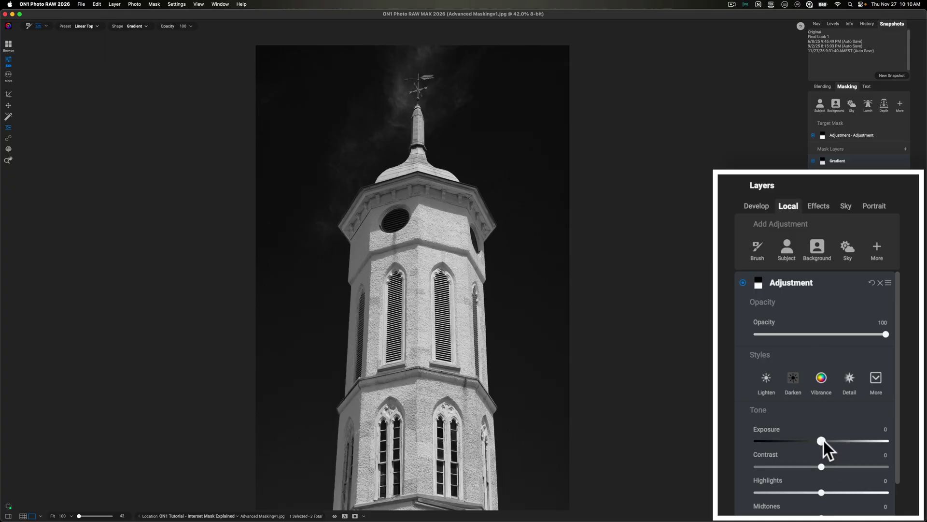
drag(823, 441, 797, 440)
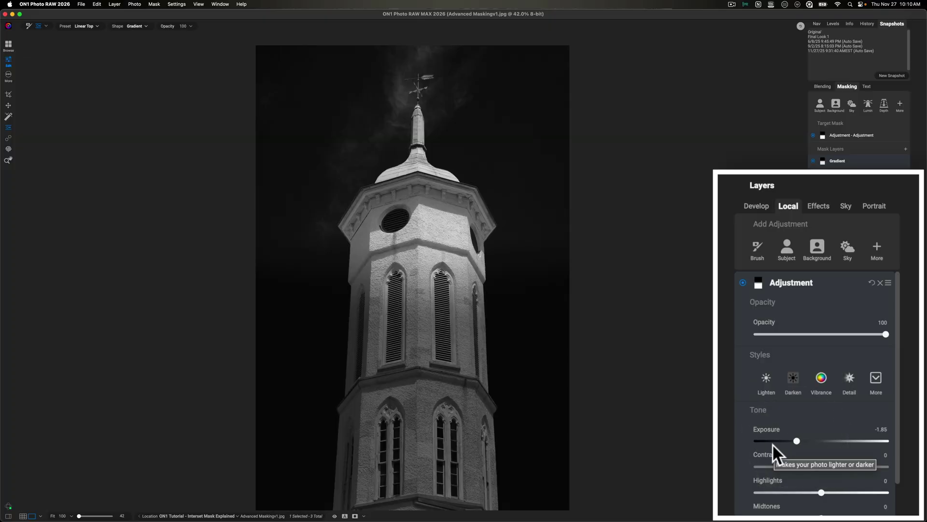
Step: Change the gradient mask's shape to Center and shrink it to a circle over the middle of the tower
mouse_move(689, 397)
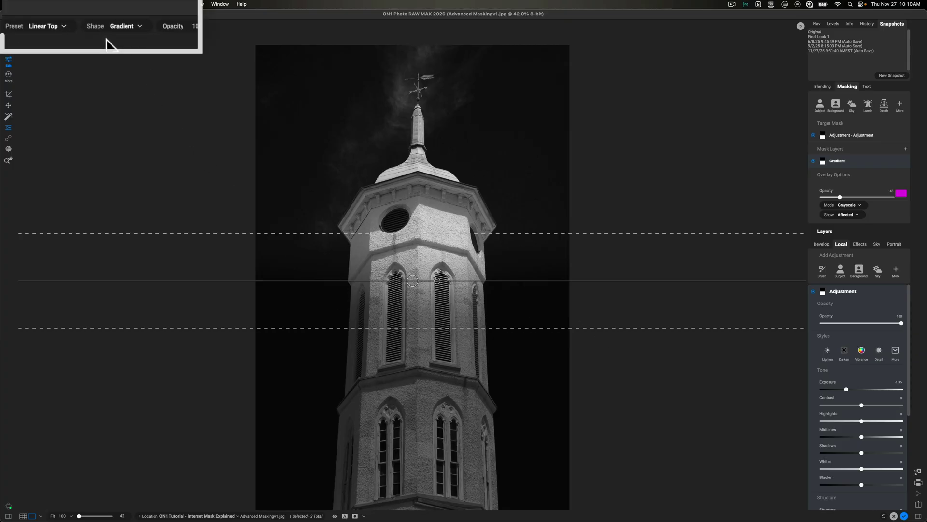
click(156, 40)
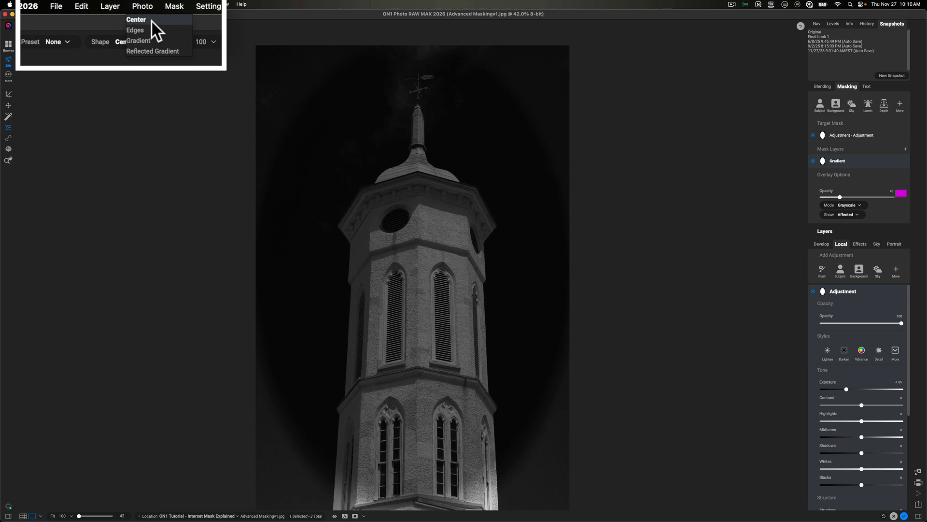
click(151, 21)
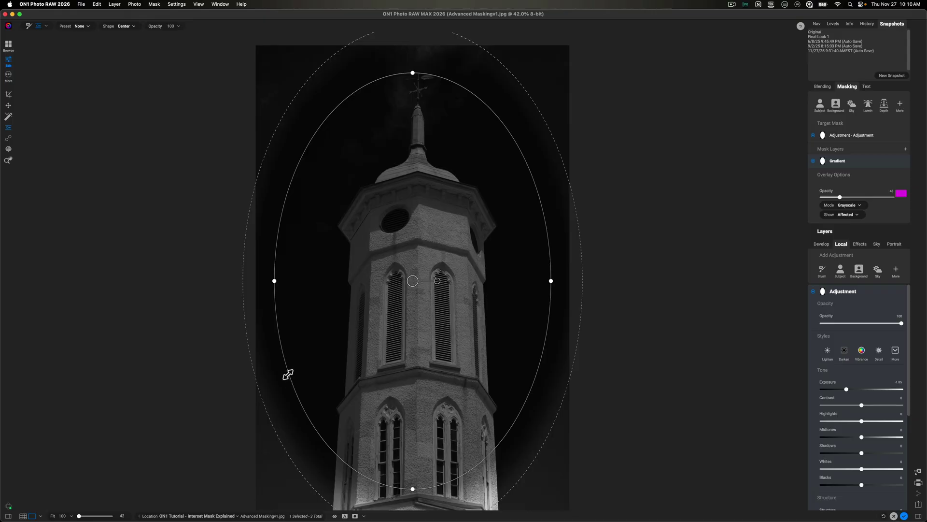
drag(288, 375, 351, 296)
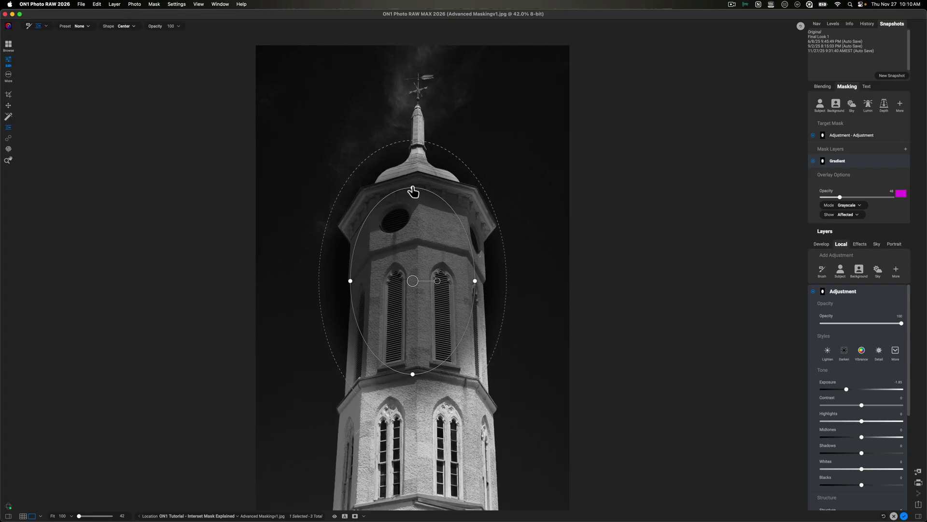
drag(413, 192, 414, 217)
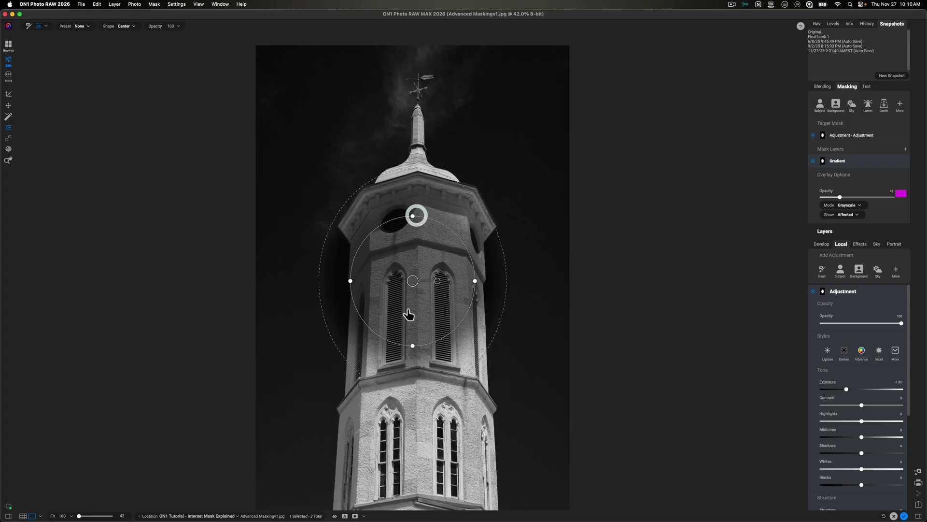
Step: Place the circular gradient larger over the tower's left side and lower the adjustment's exposure to its minimum
drag(413, 281, 338, 306)
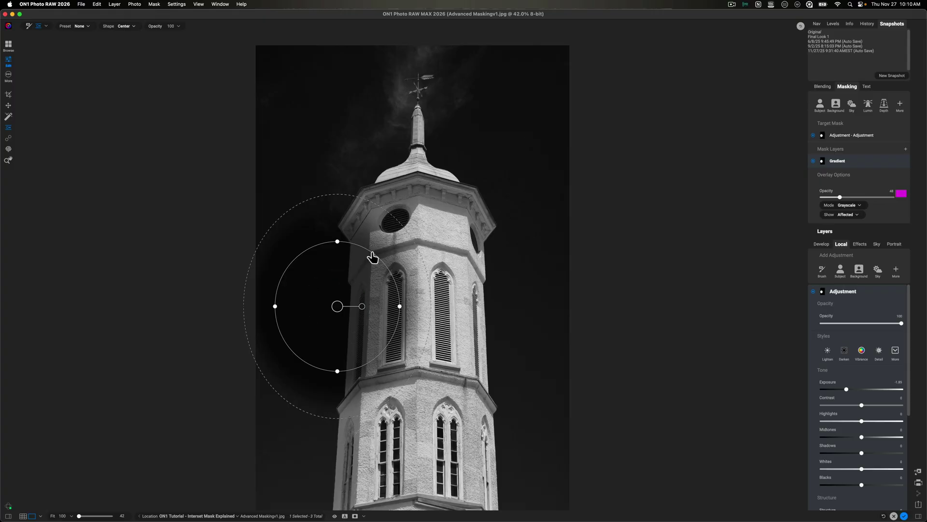
drag(372, 253, 392, 223)
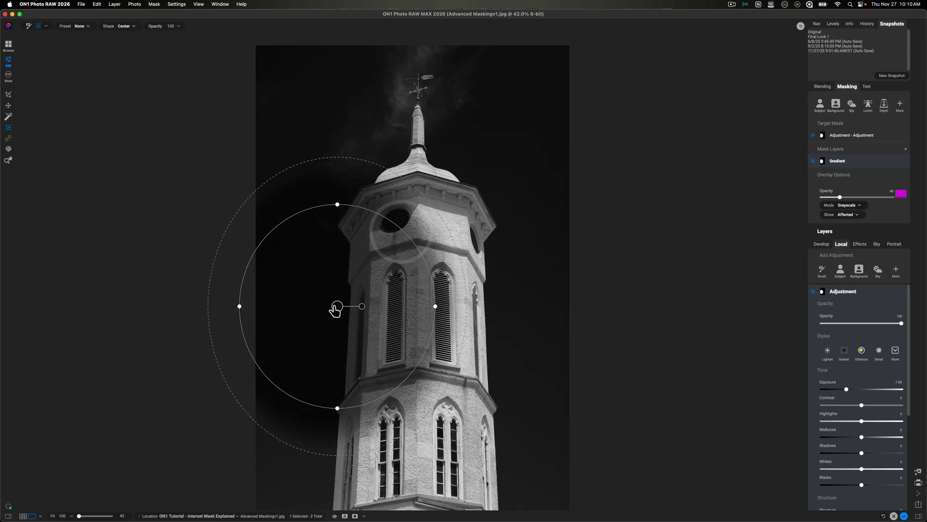
drag(335, 310, 326, 309)
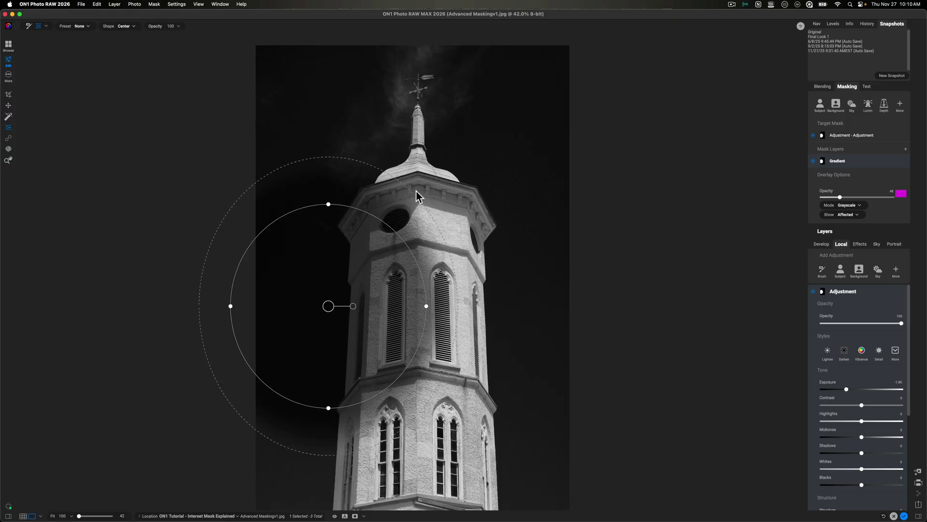
drag(846, 390, 836, 390)
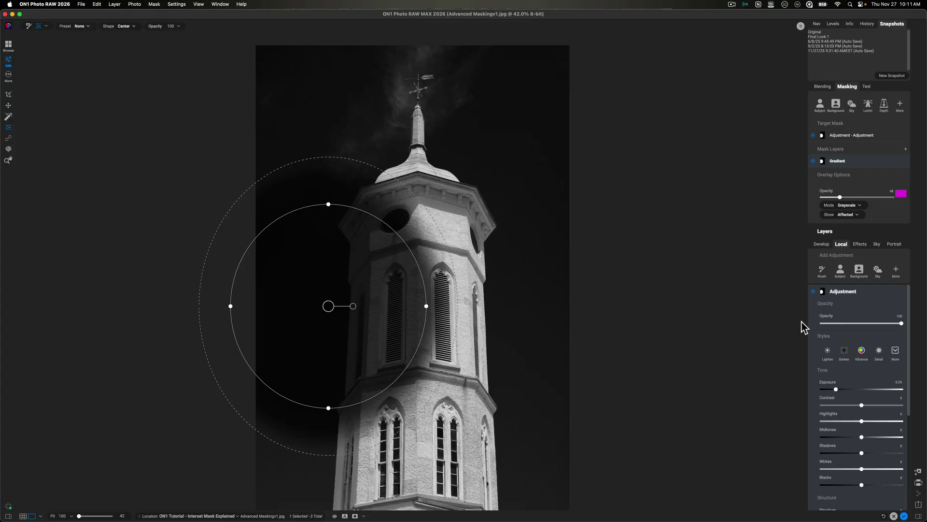
drag(837, 390, 822, 389)
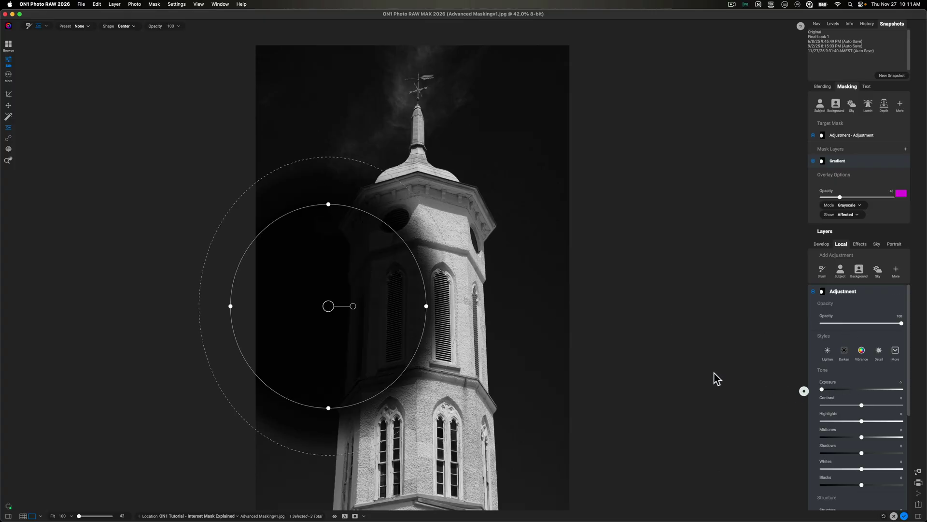
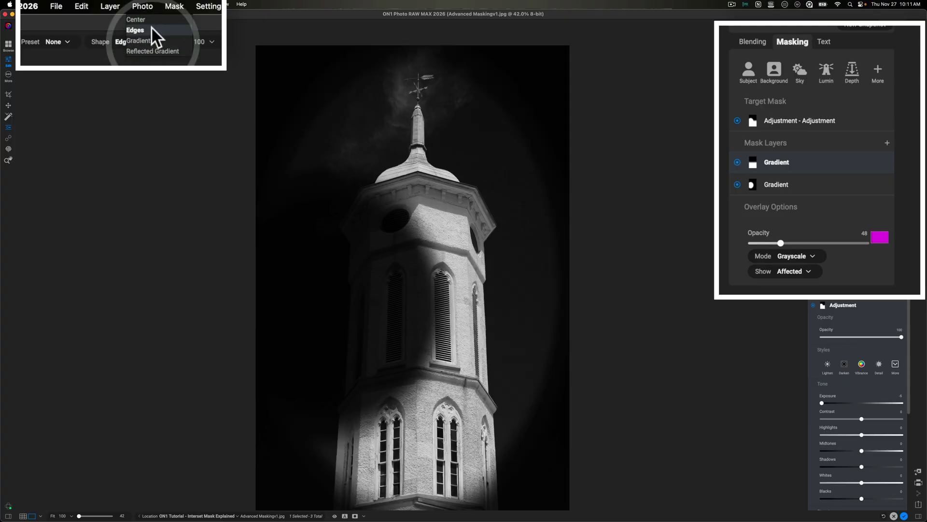
Step: Give the second gradient the Center shape and form it into a thin horizontal ellipse centred right of the tower, overlapping the first gradient
click(122, 13)
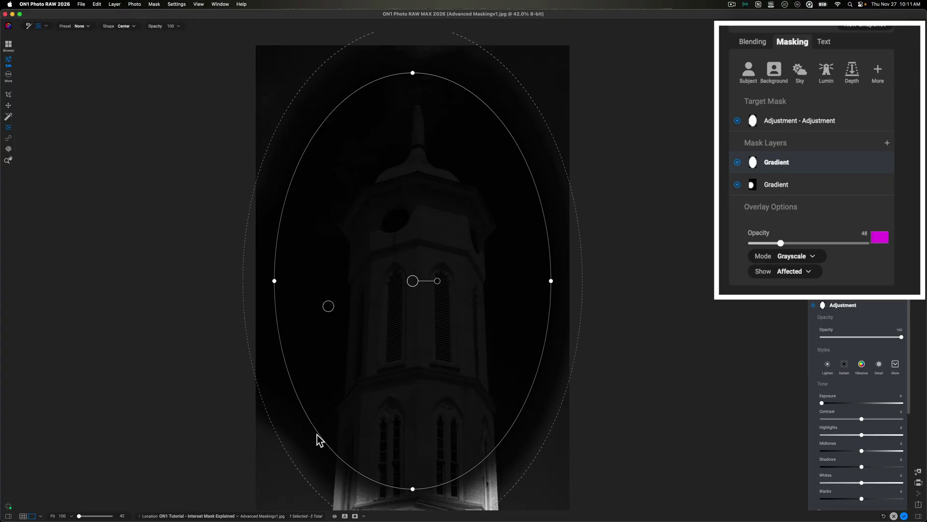
drag(319, 433, 379, 314)
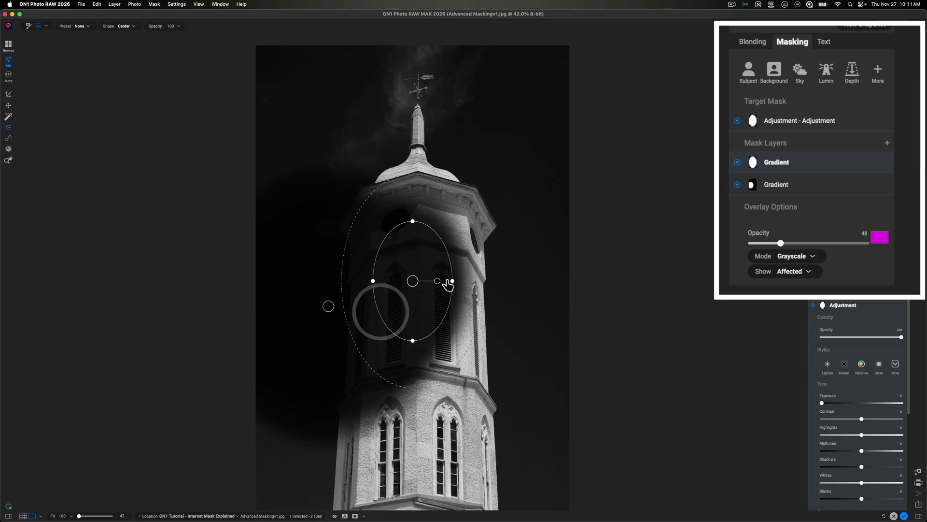
drag(452, 281, 514, 288)
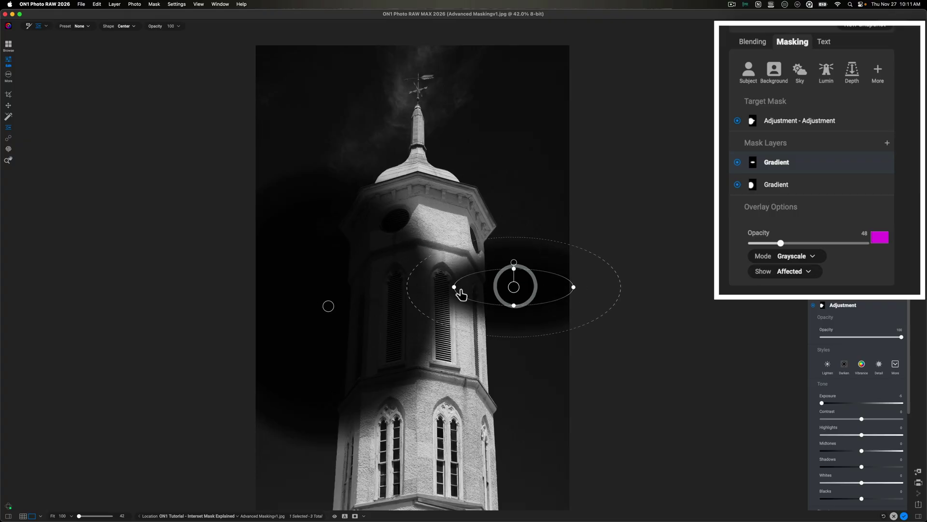
drag(452, 285, 262, 294)
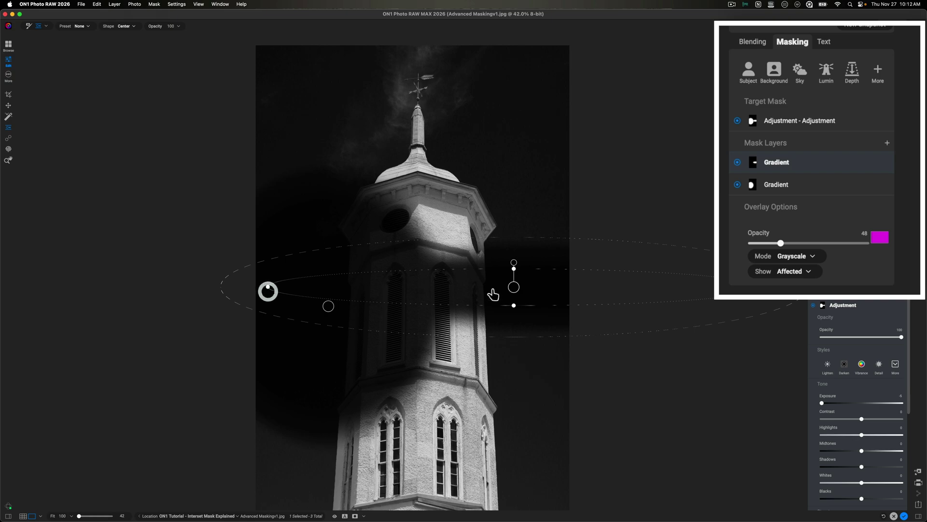
drag(518, 288, 526, 292)
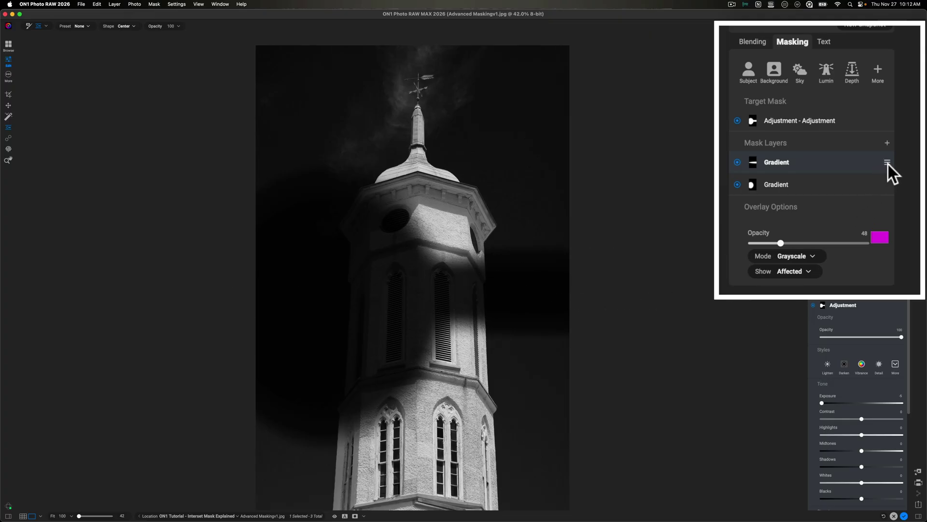
Step: Set the mode of the upper gradient mask layer to Intersect
click(888, 164)
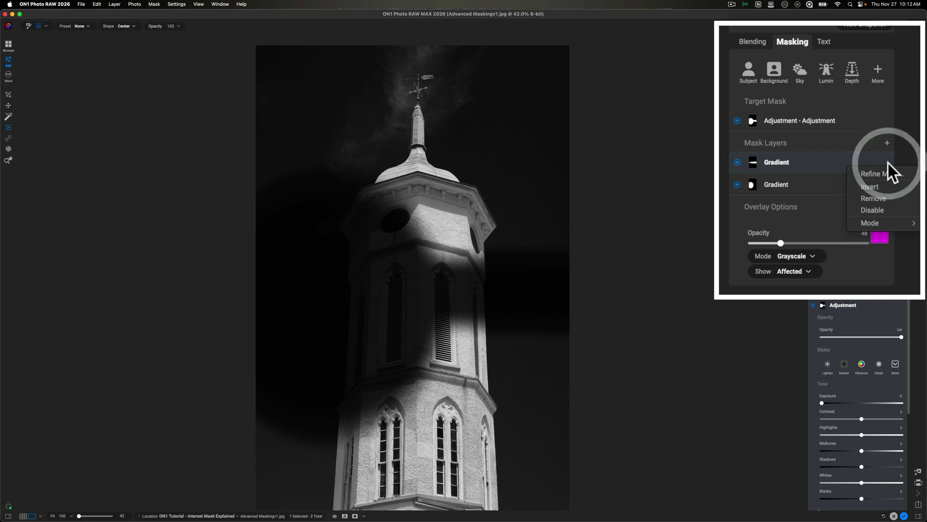
mouse_move(894, 222)
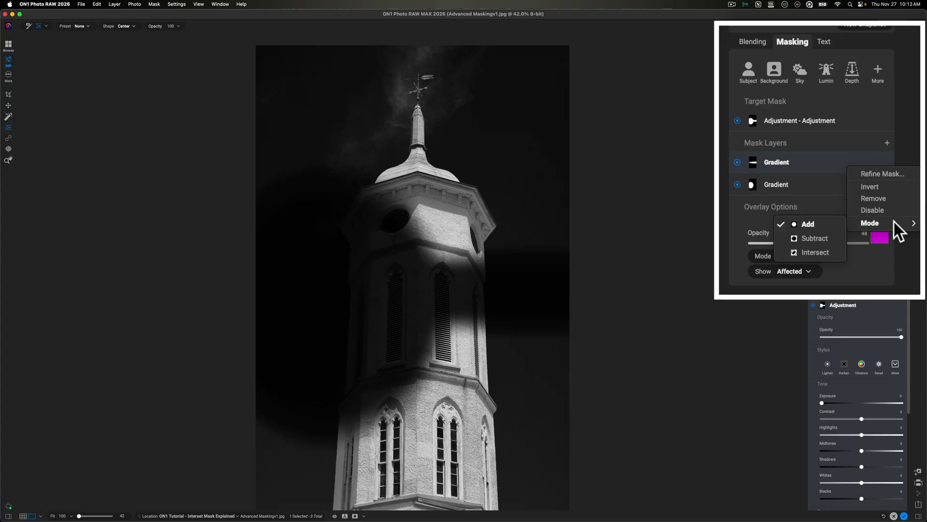
click(812, 253)
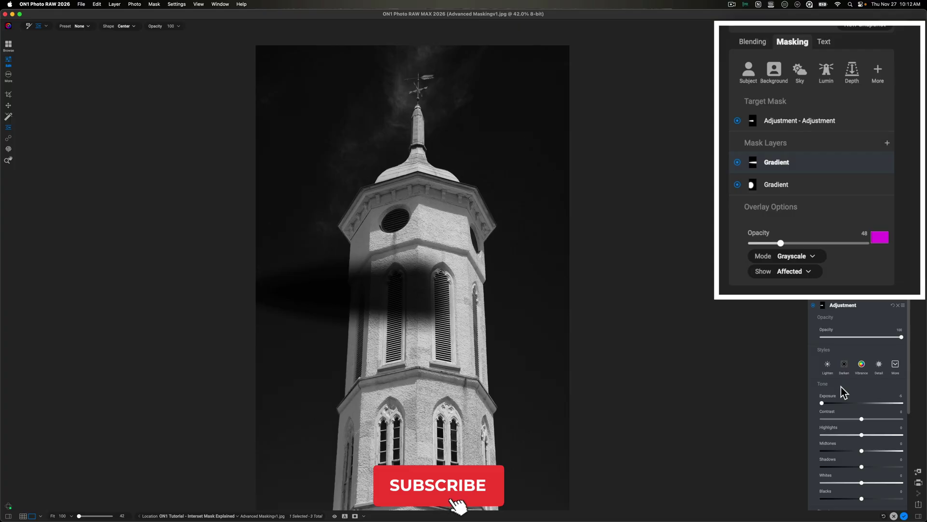
Step: Show the grayscale mask and compare it with the upper gradient mask layer disabled and enabled
key(super+m)
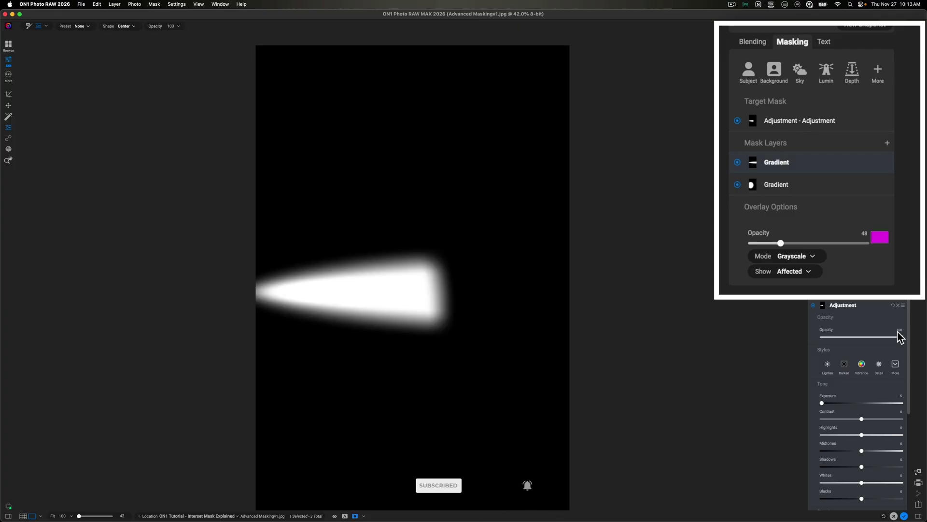
mouse_move(874, 166)
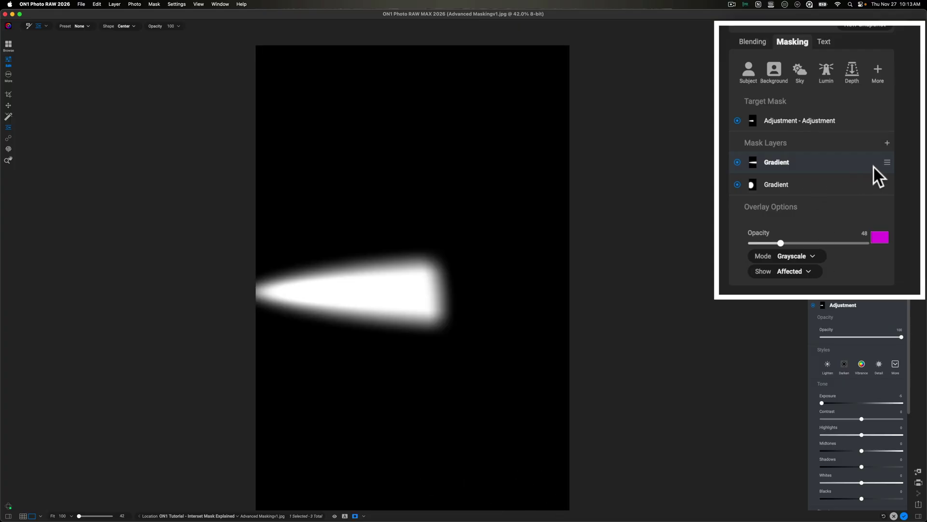
click(738, 162)
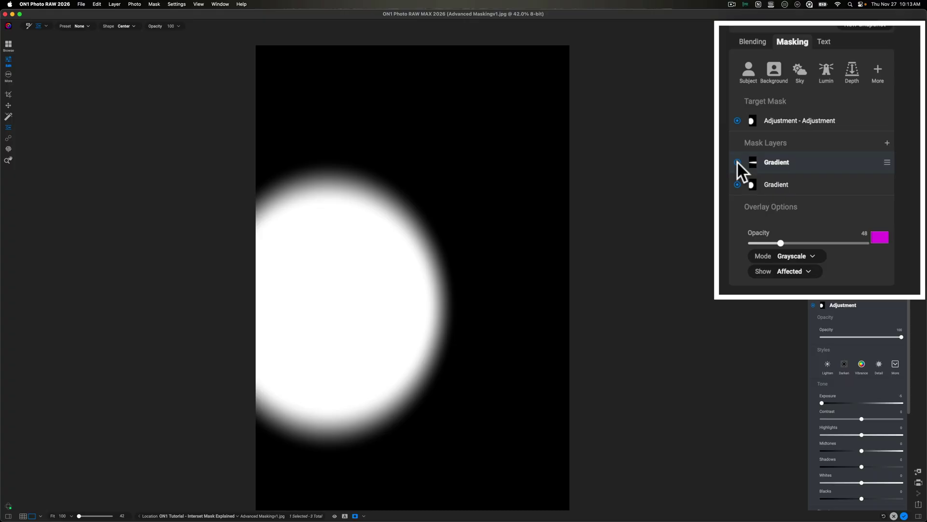
click(738, 162)
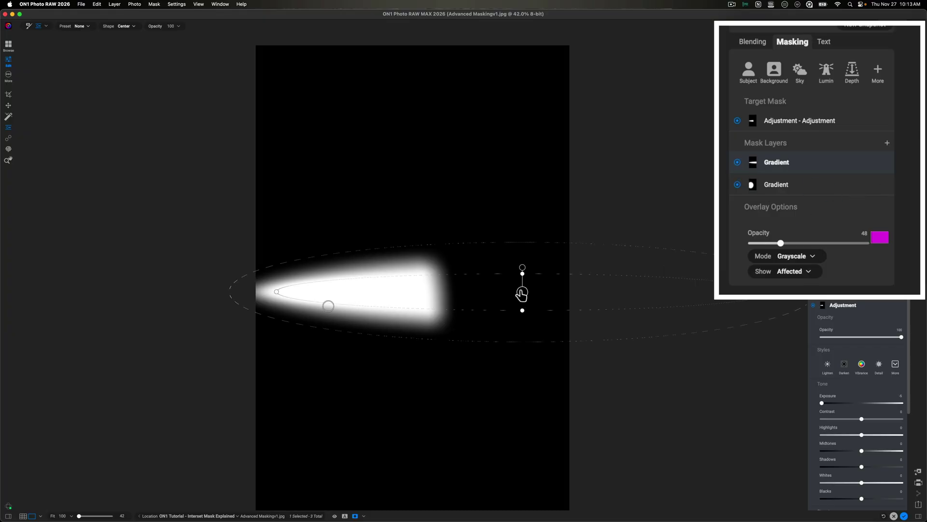
Step: Hide the mask view, reposition the intersecting gradient beside the tower's middle section and make its ellipse taller
mouse_move(522, 294)
mouse_down()
mouse_move(523, 169)
mouse_move(514, 332)
mouse_move(486, 439)
mouse_move(503, 176)
mouse_move(507, 341)
mouse_move(490, 437)
mouse_move(513, 338)
mouse_move(521, 210)
mouse_move(530, 289)
mouse_move(519, 437)
mouse_up()
key(super+m)
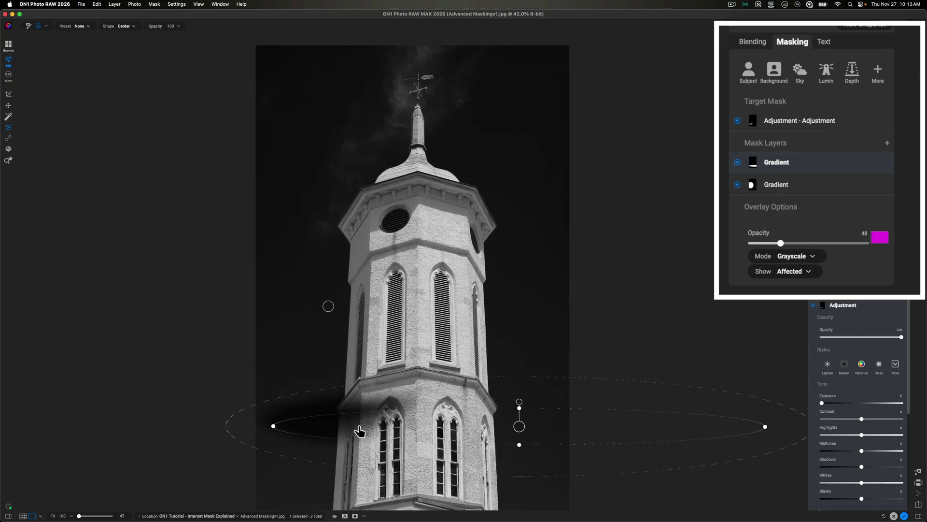
drag(520, 428, 514, 330)
drag(516, 266, 517, 310)
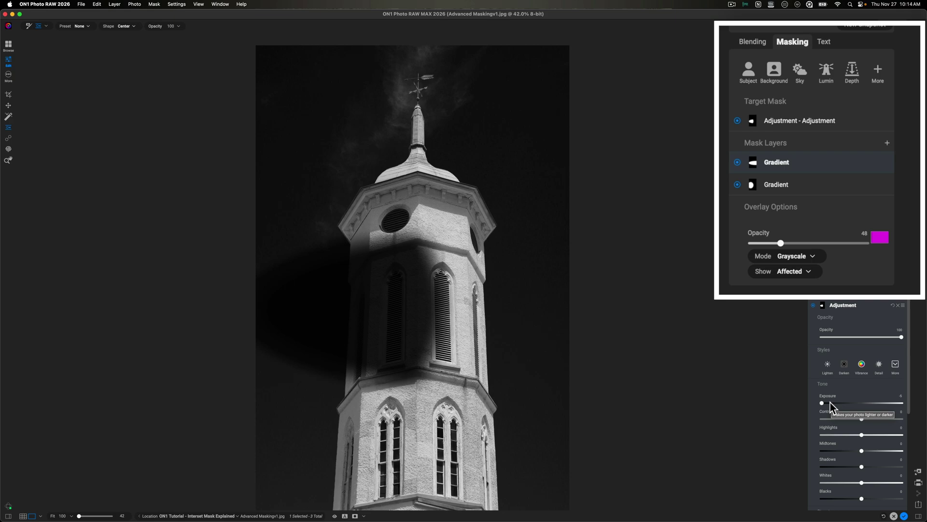
mouse_move(865, 169)
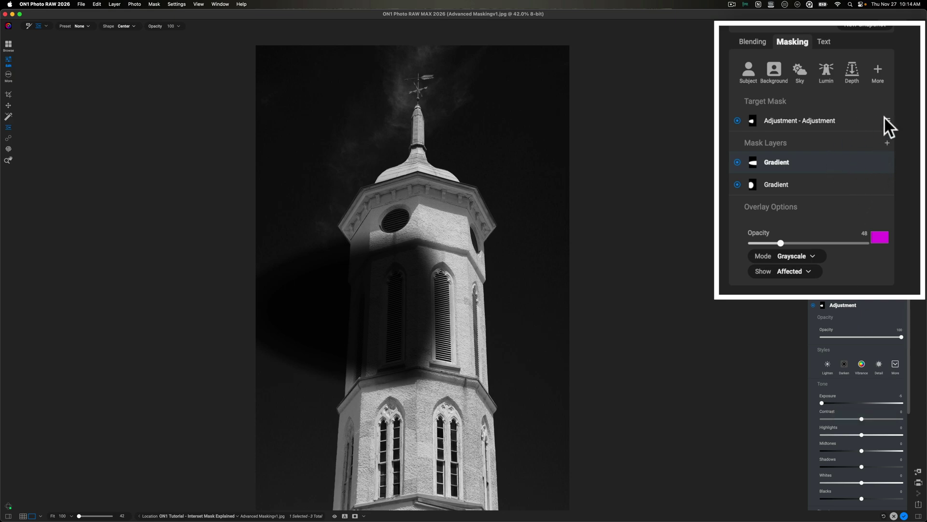
Step: Reset the local adjustment's mask to clear both gradient layers, keeping the local adjustment open for masking
click(888, 119)
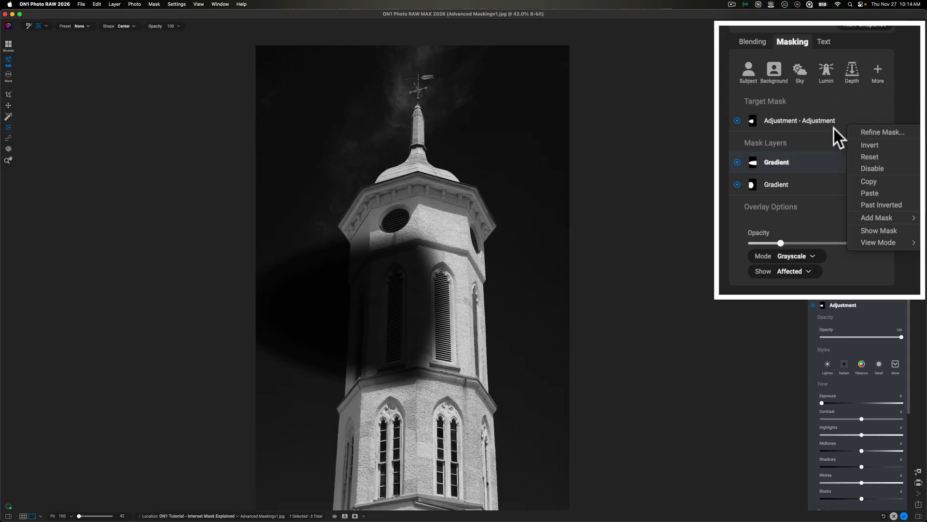
click(876, 157)
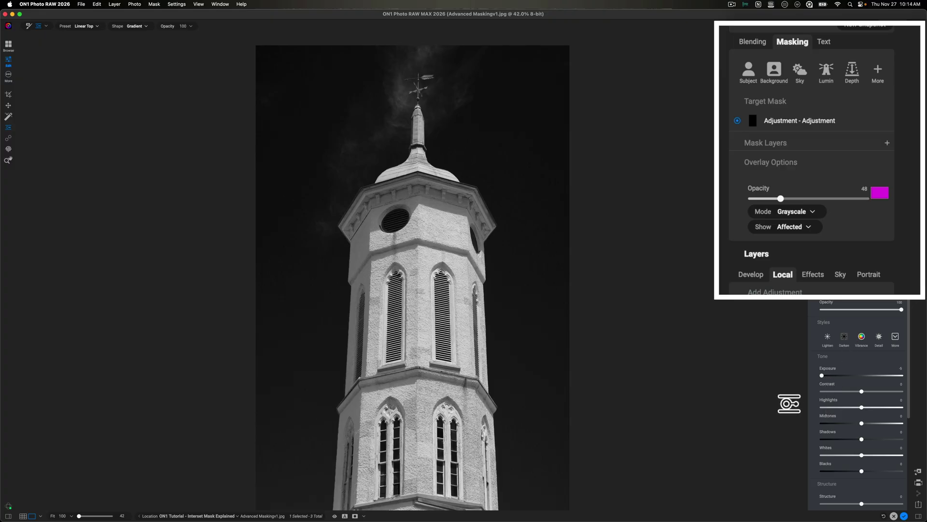
click(812, 276)
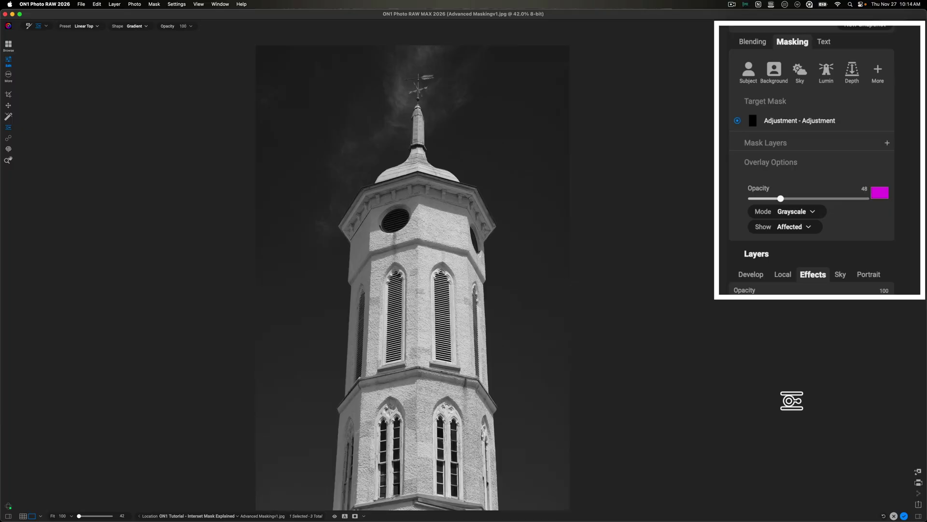
click(783, 275)
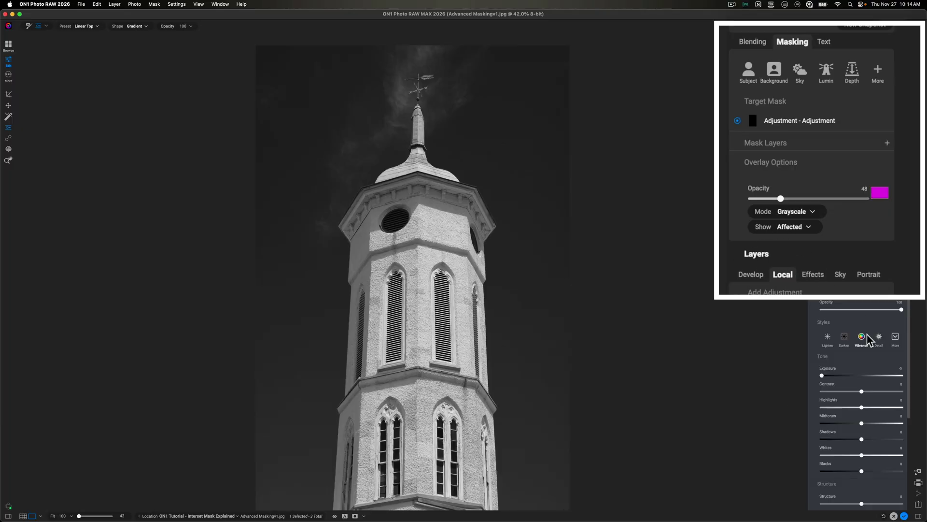
Step: Add a Quick Mask AI layer in Add mode, select the whole tower with it, and hide the mask view
click(887, 143)
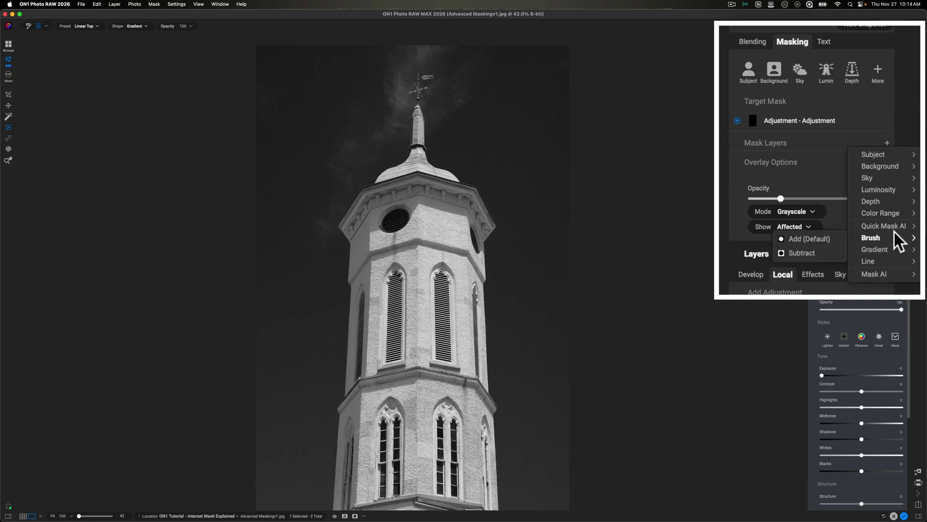
mouse_move(893, 230)
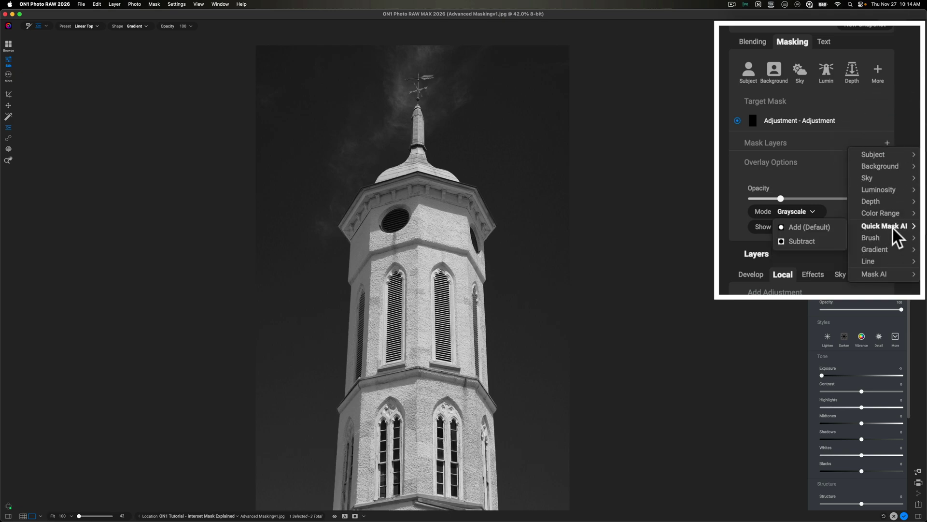
click(813, 228)
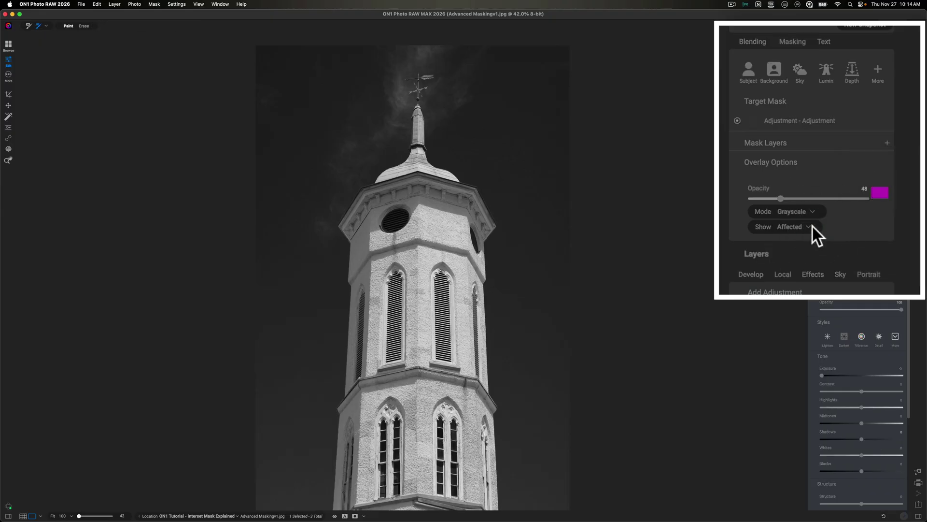
click(440, 237)
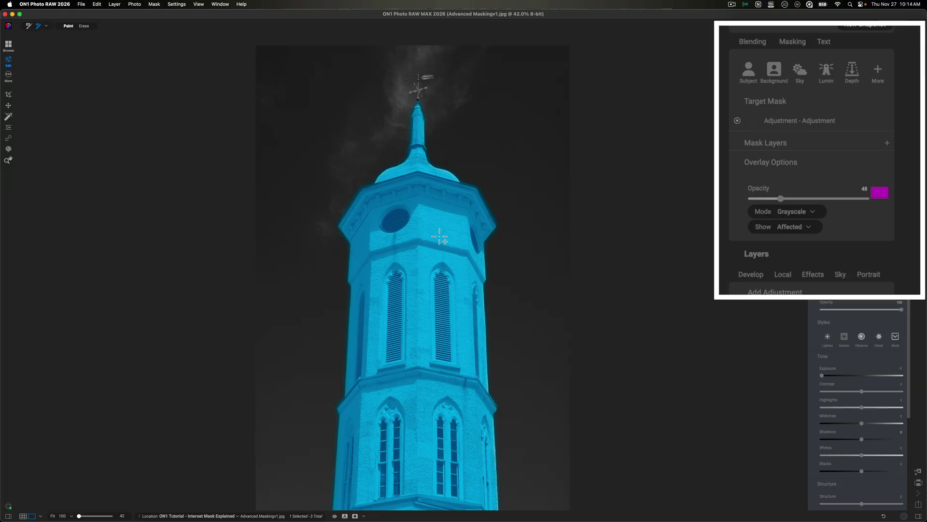
click(439, 237)
key(super+m)
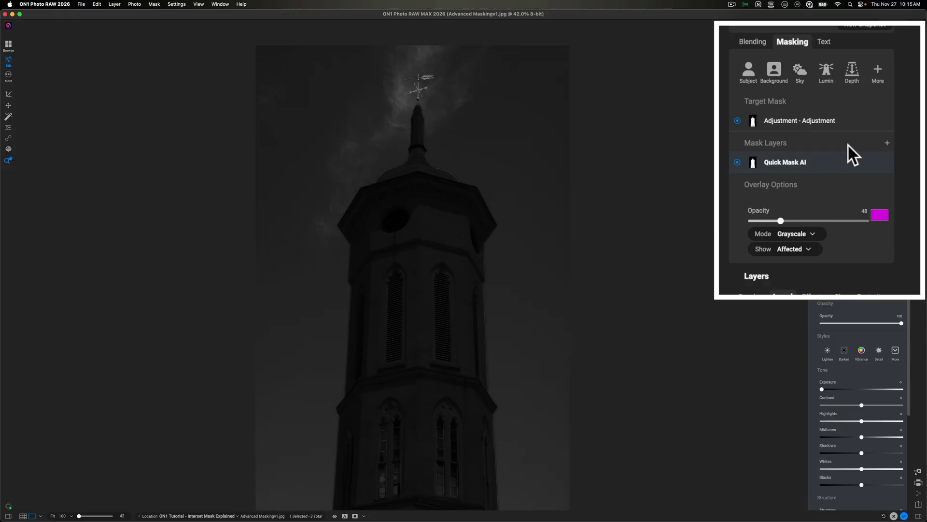
Step: Add a gradient mask layer above the Quick Mask AI layer and set its mode to Intersect
click(886, 143)
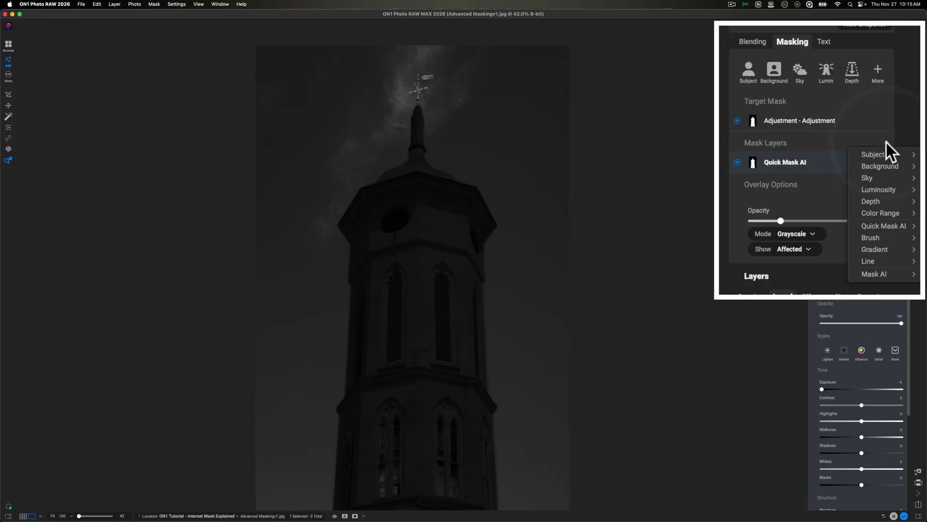
mouse_move(895, 251)
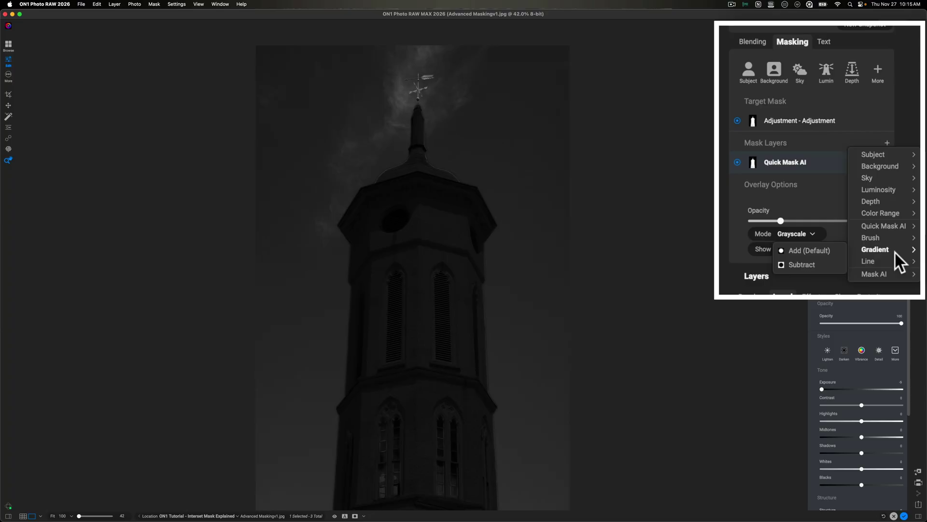
click(805, 250)
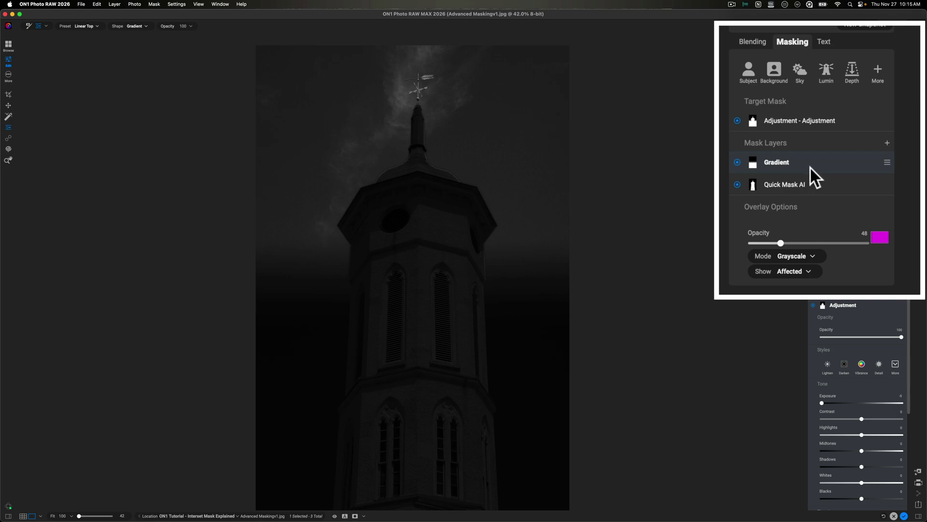
click(887, 162)
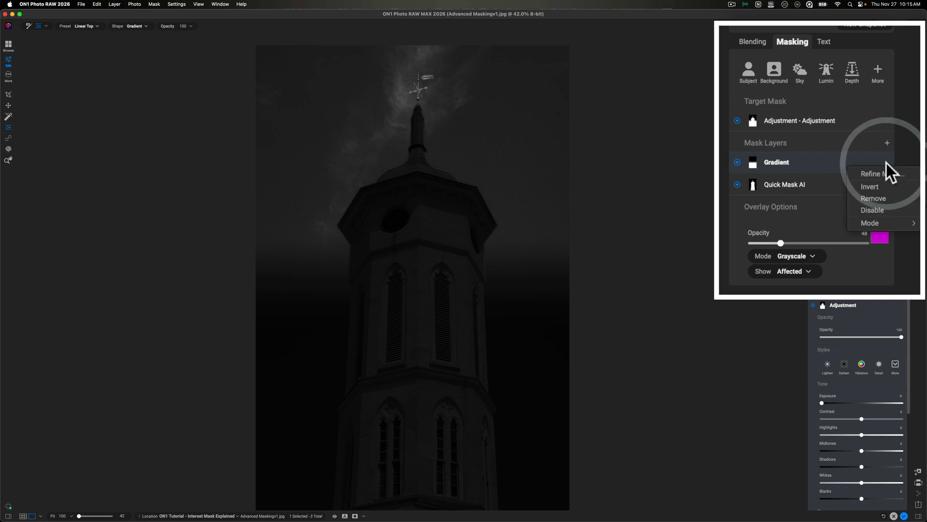
mouse_move(890, 219)
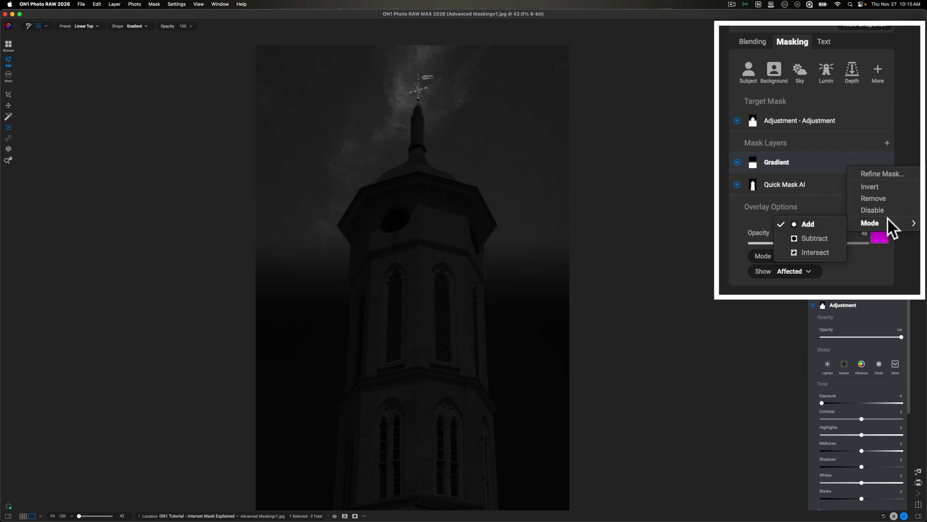
click(816, 253)
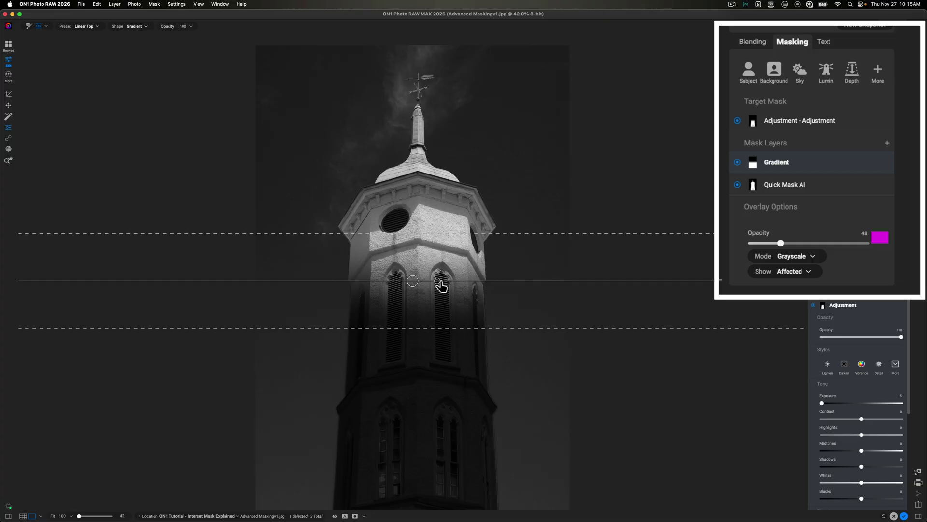
Step: Rotate the gradient to near vertical, centre it on the tower's middle corner edge, and narrow its feather to a thin transition
drag(439, 284, 414, 310)
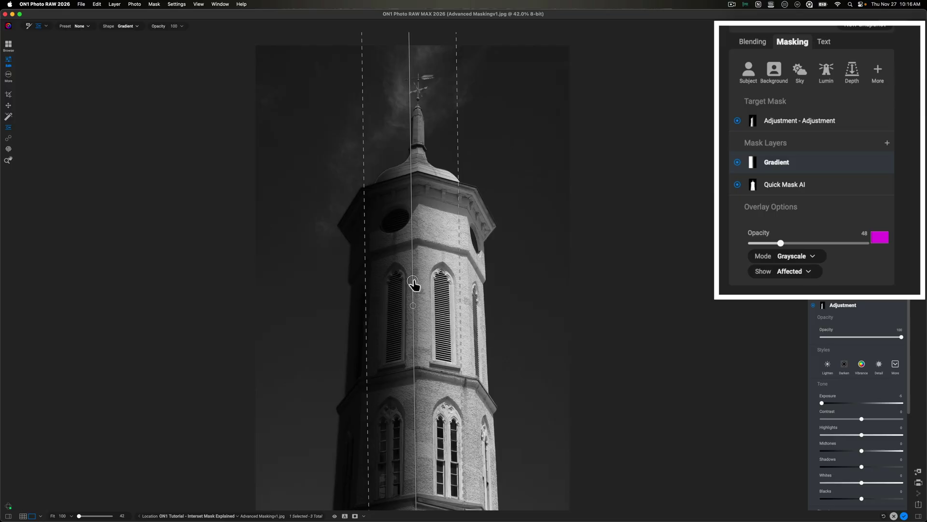
drag(414, 283, 425, 305)
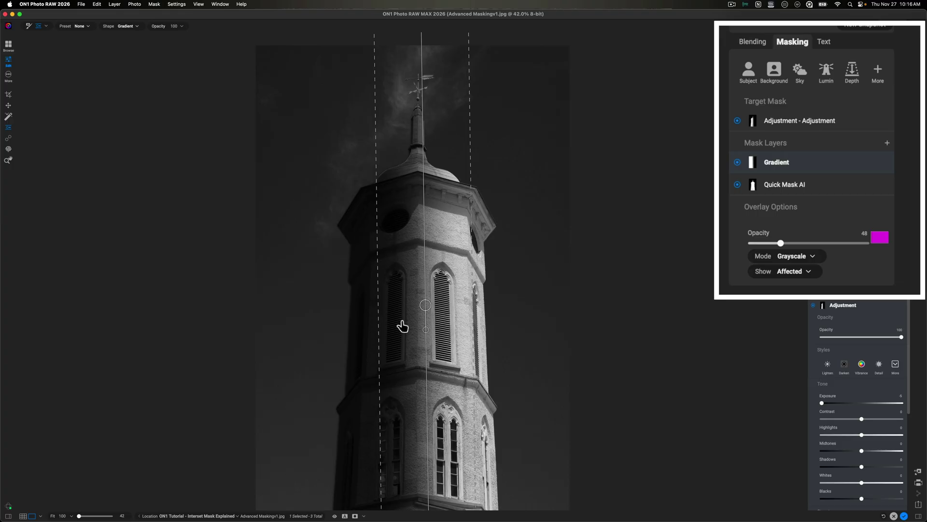
drag(471, 258, 425, 263)
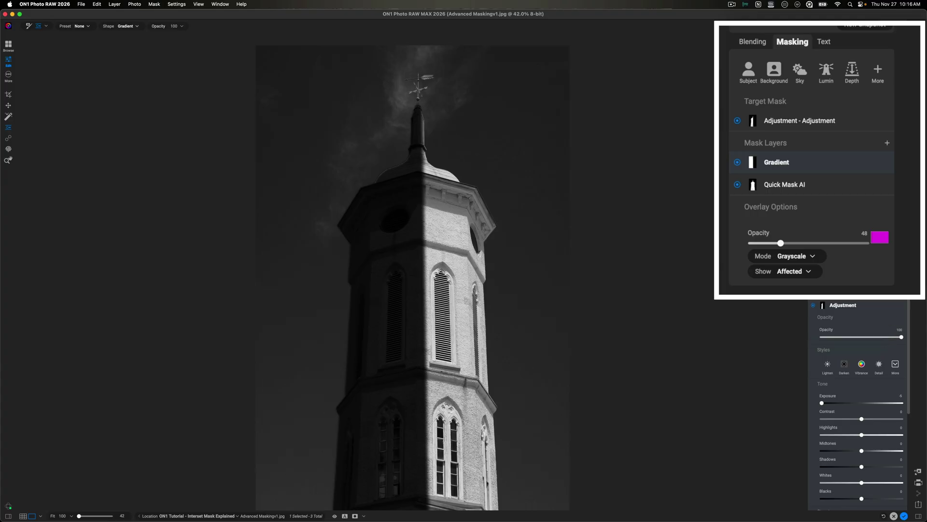
Step: Open the Color Mixer filter in the effects and turn it off
click(898, 304)
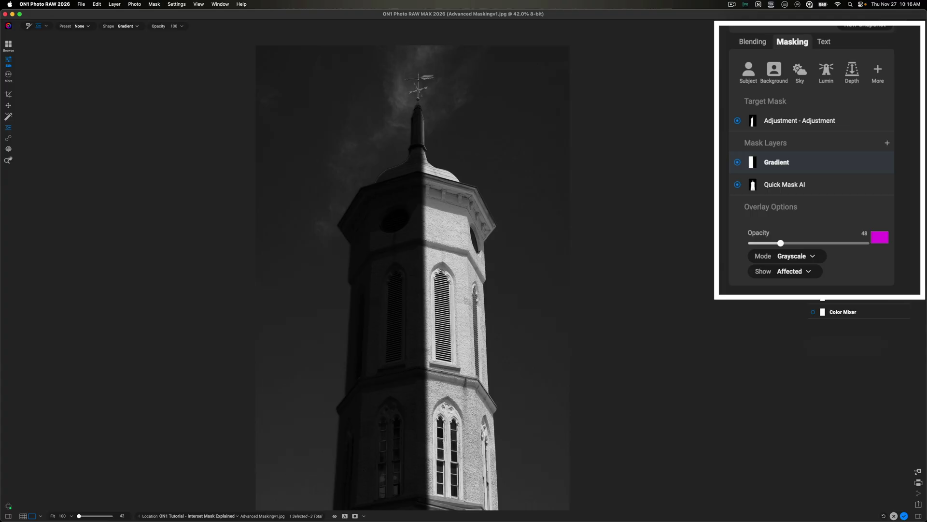
click(813, 312)
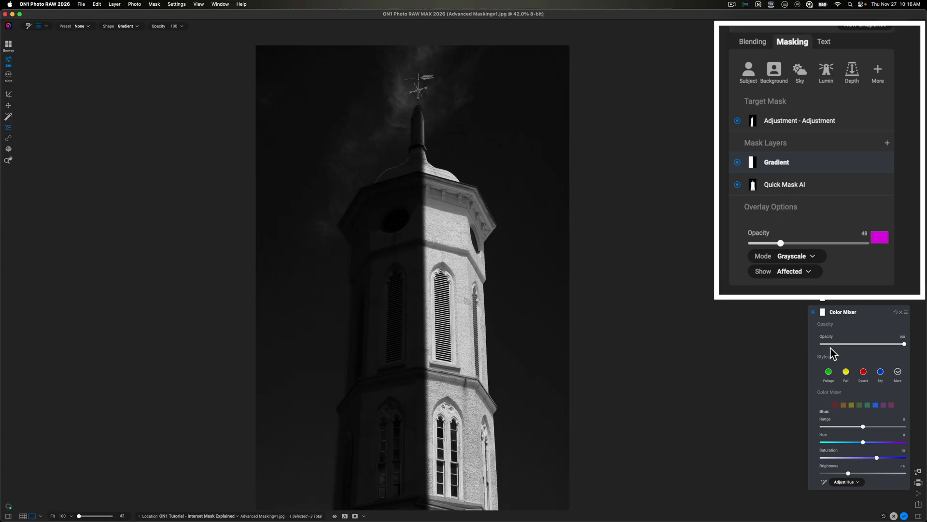
click(813, 312)
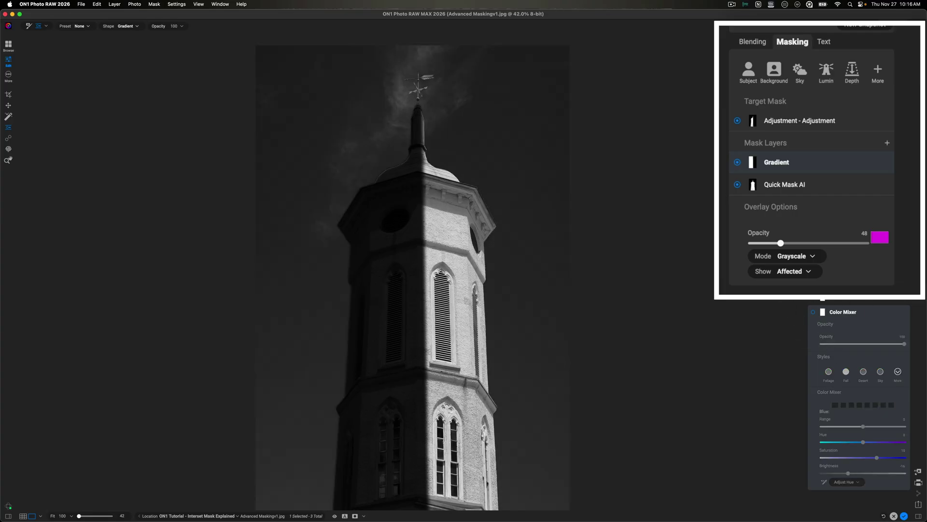
Step: Set the mask view mode to Color Overlay and compare the adjustment's mask with the gradient layer disabled and enabled
click(805, 256)
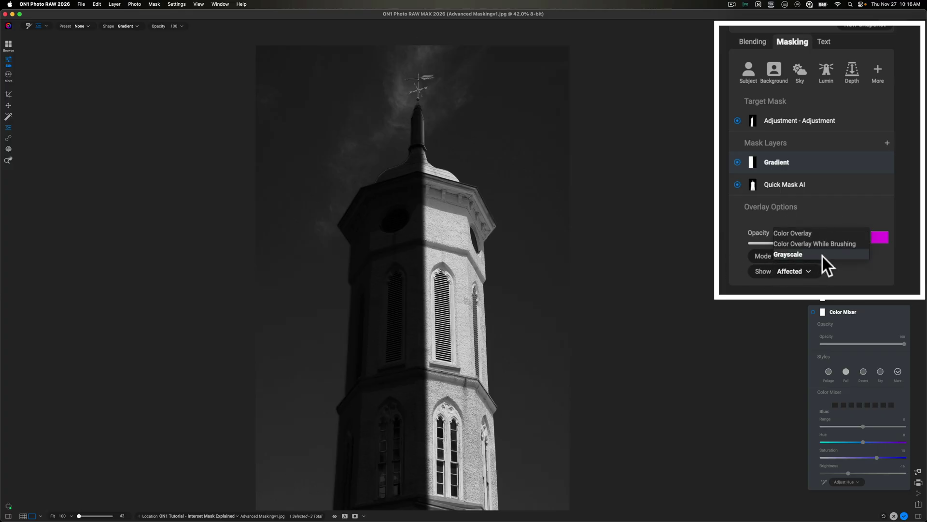
click(801, 233)
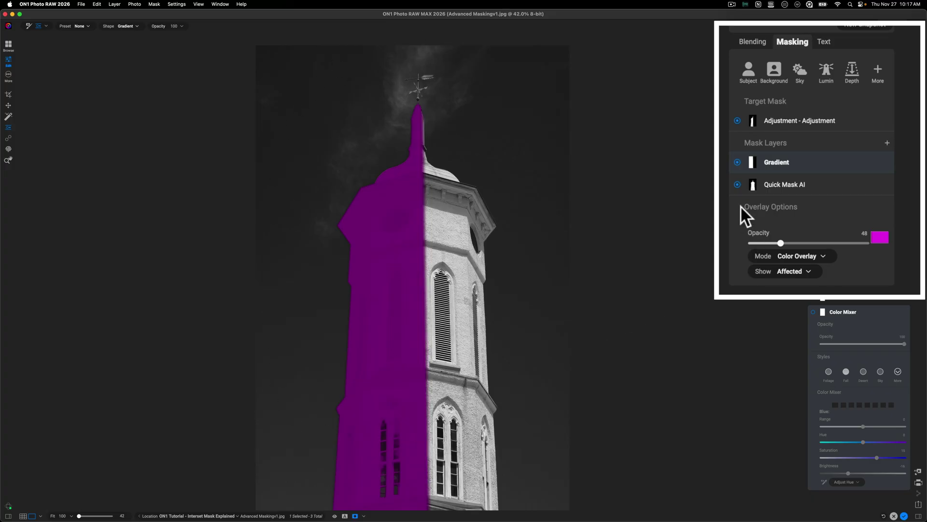
click(737, 162)
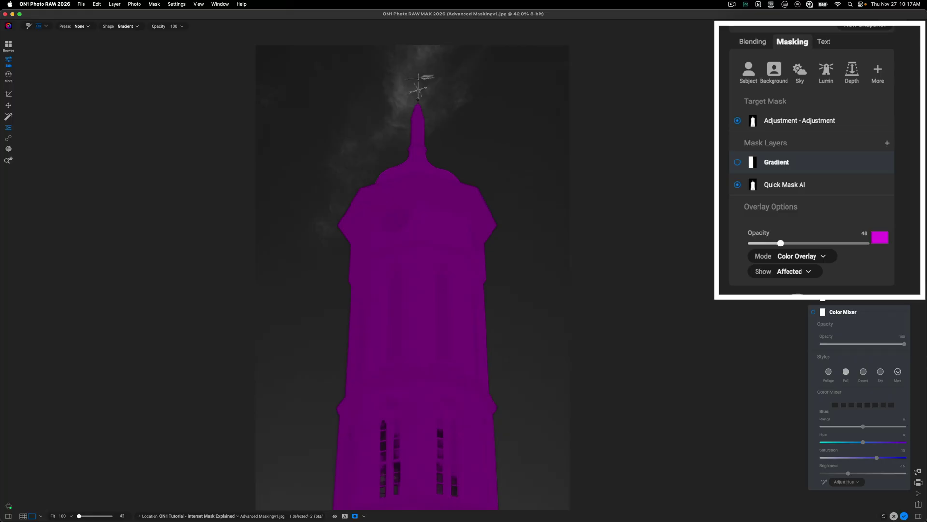
scroll(822, 367, up, 5)
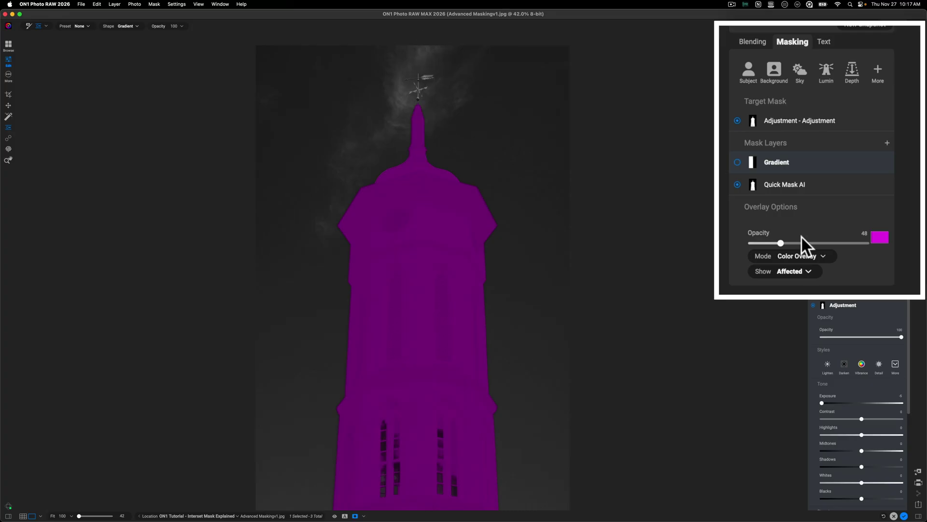
click(737, 162)
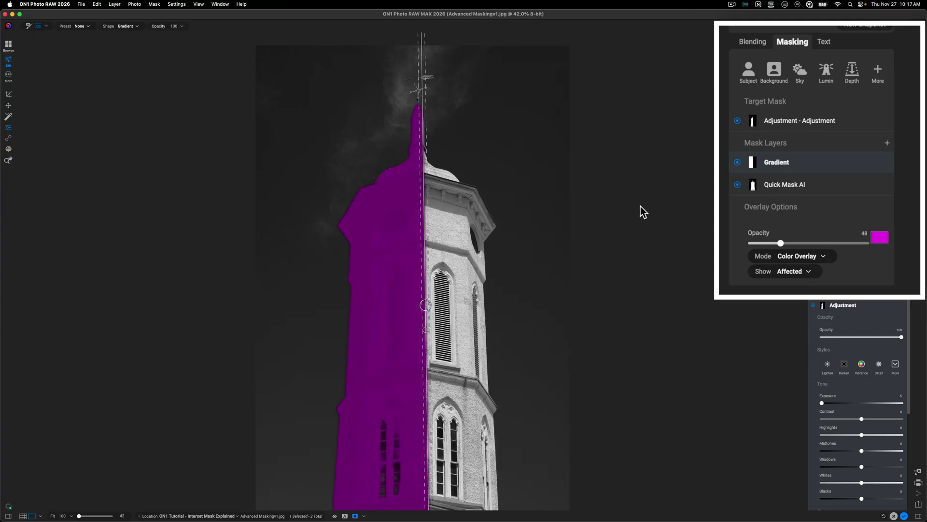
Step: Rotate the intersecting gradient around so the mask covers the tower's right half, and hide the mask overlay
drag(427, 333, 420, 207)
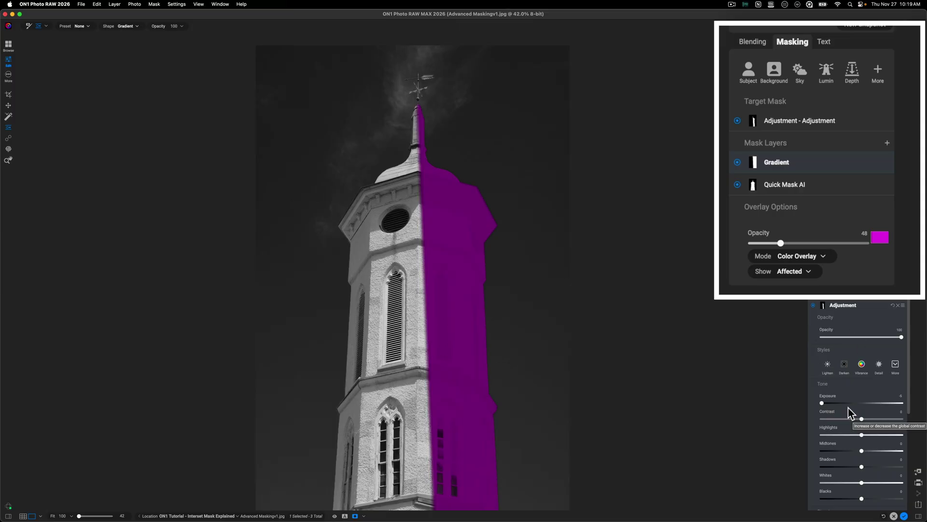
key(super+m)
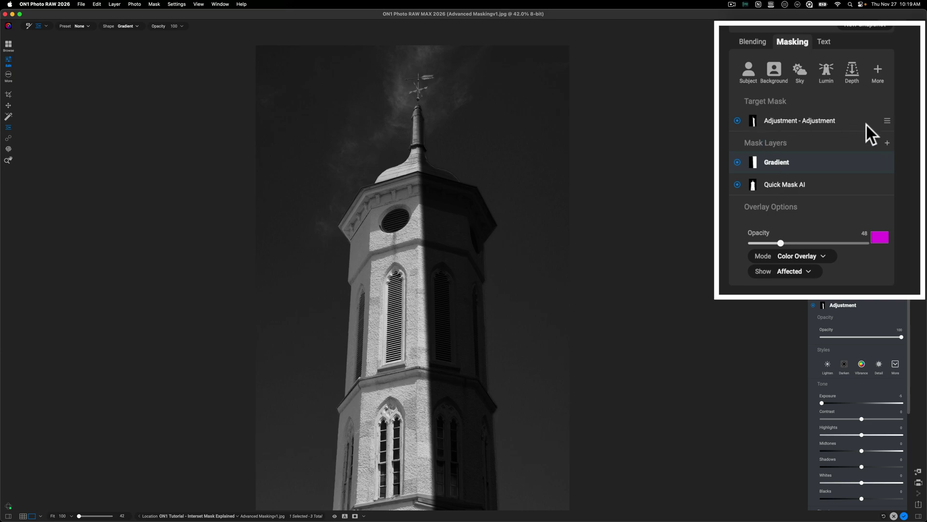
Step: Copy the local adjustment's combined mask and turn the adjustment off
click(889, 120)
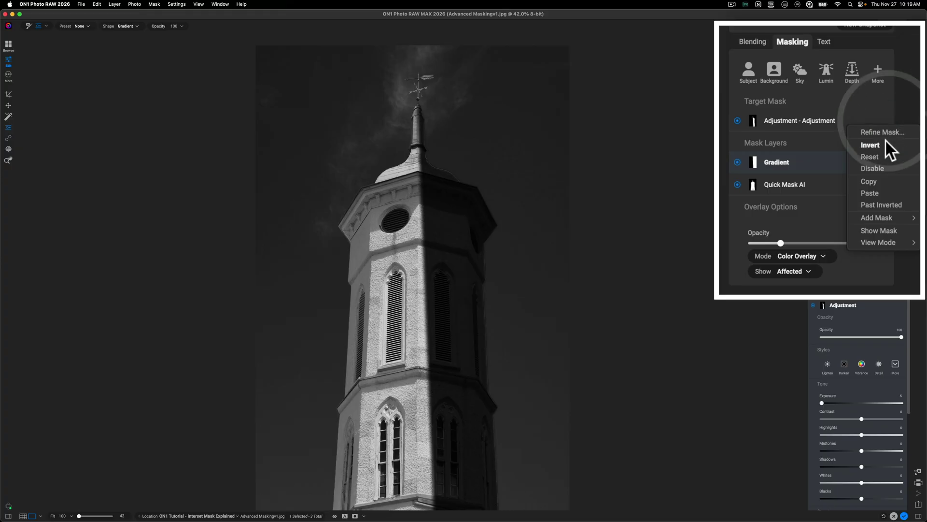
click(874, 181)
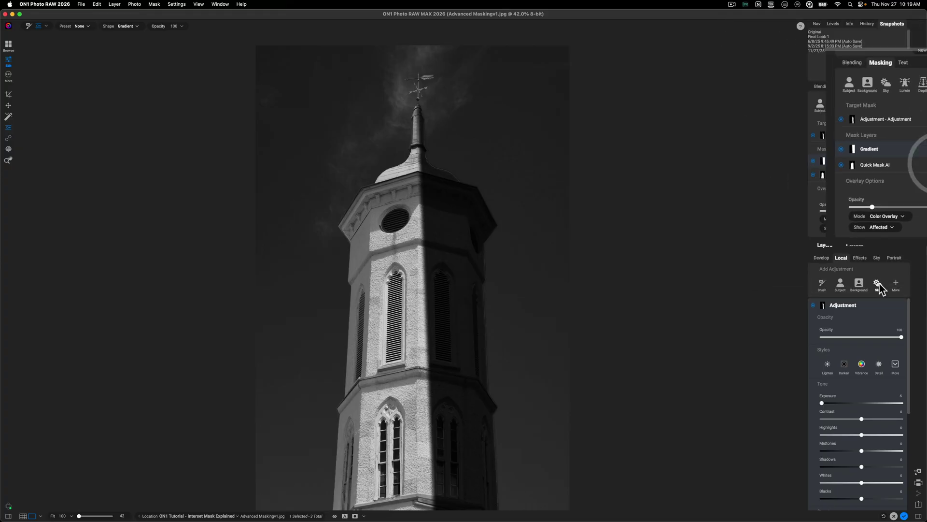
right_click(825, 307)
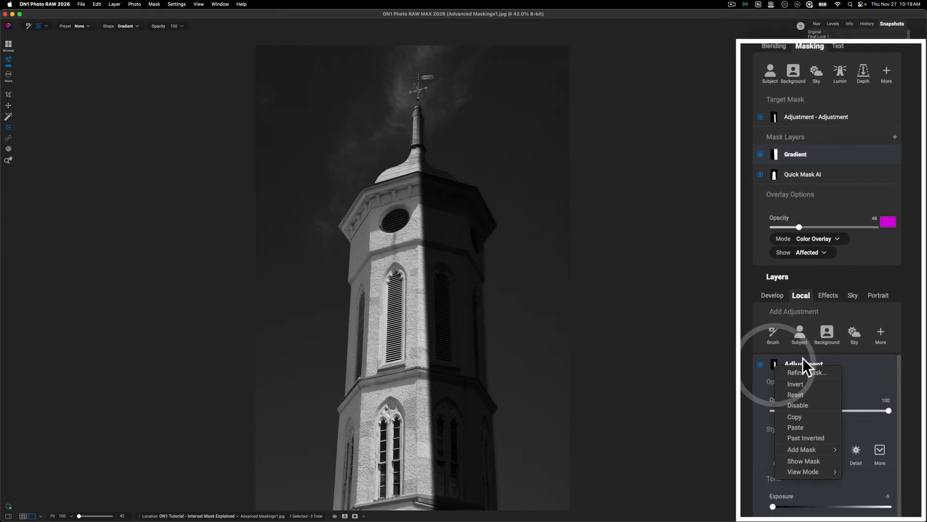
click(799, 416)
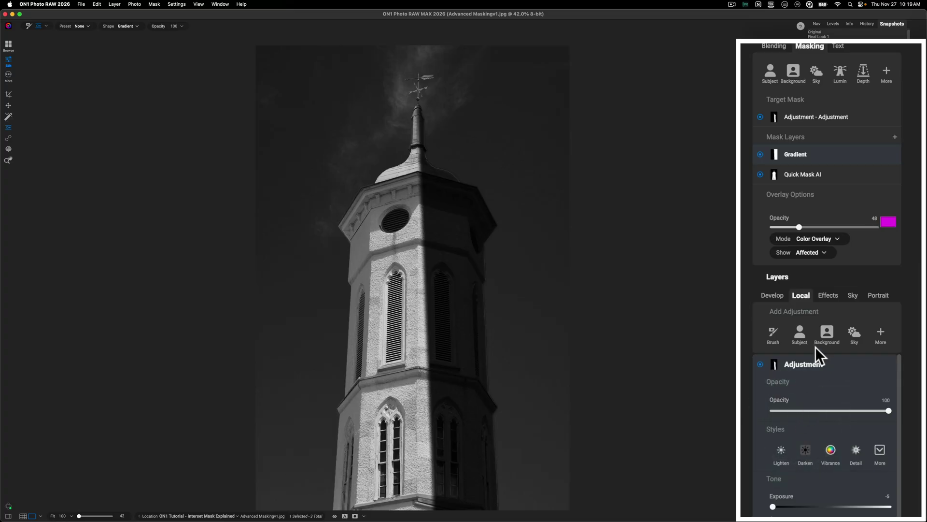
click(760, 364)
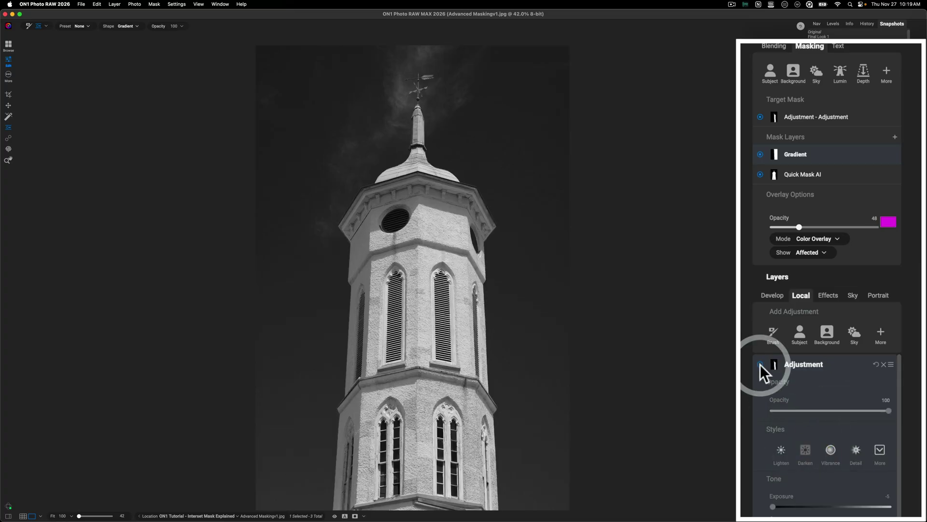
Step: Add a Photo Filter effect to the photo
click(827, 294)
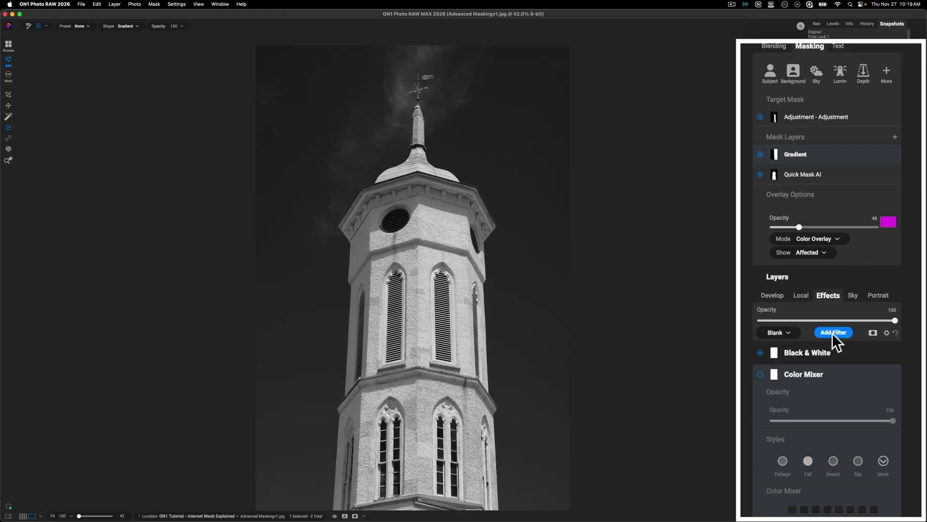
click(866, 285)
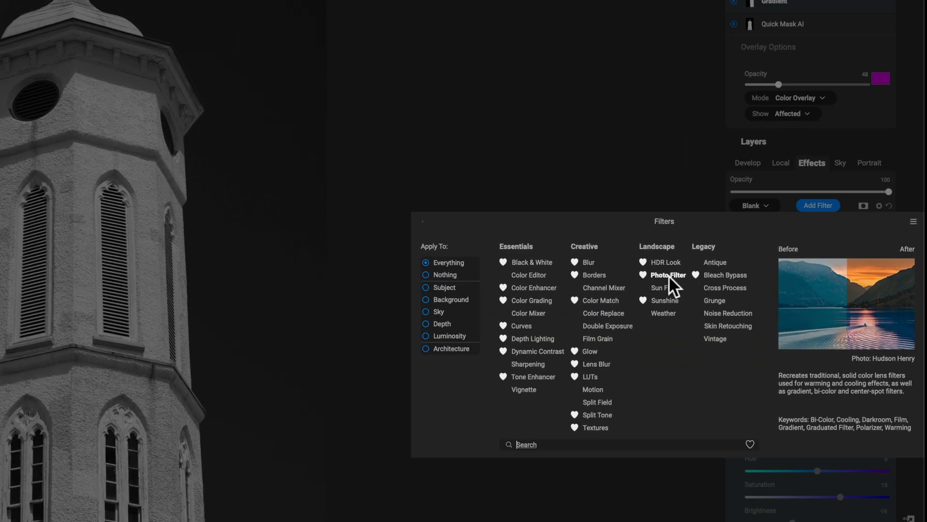
click(617, 251)
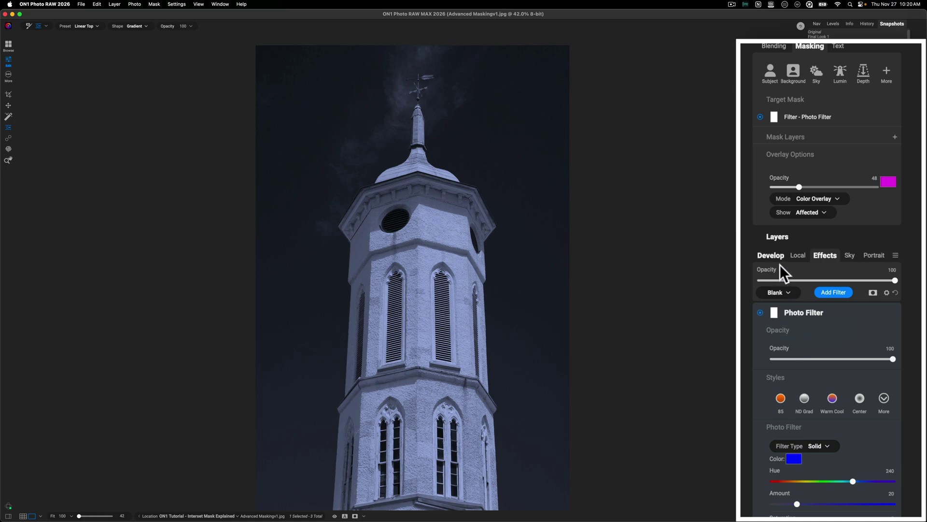
Step: Paste the copied tower mask onto the Photo Filter
key(b)
right_click(775, 312)
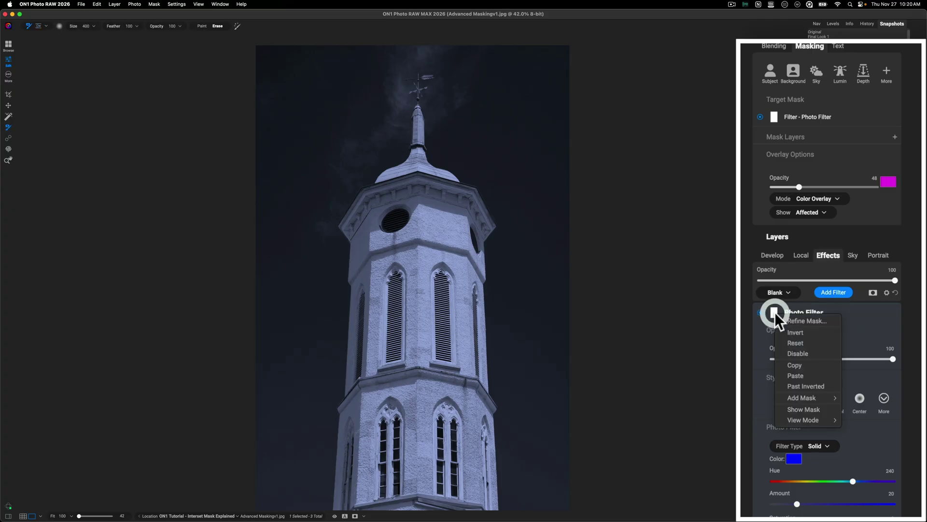
click(796, 376)
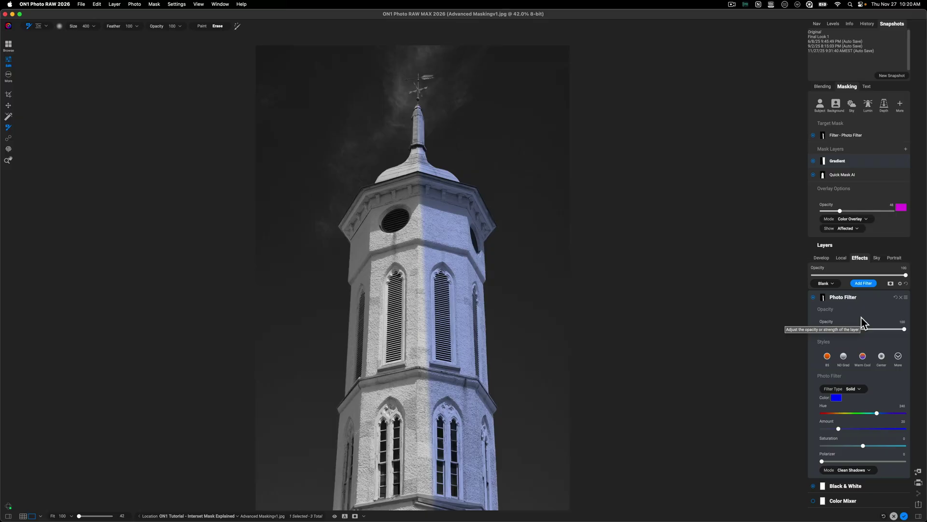
click(849, 257)
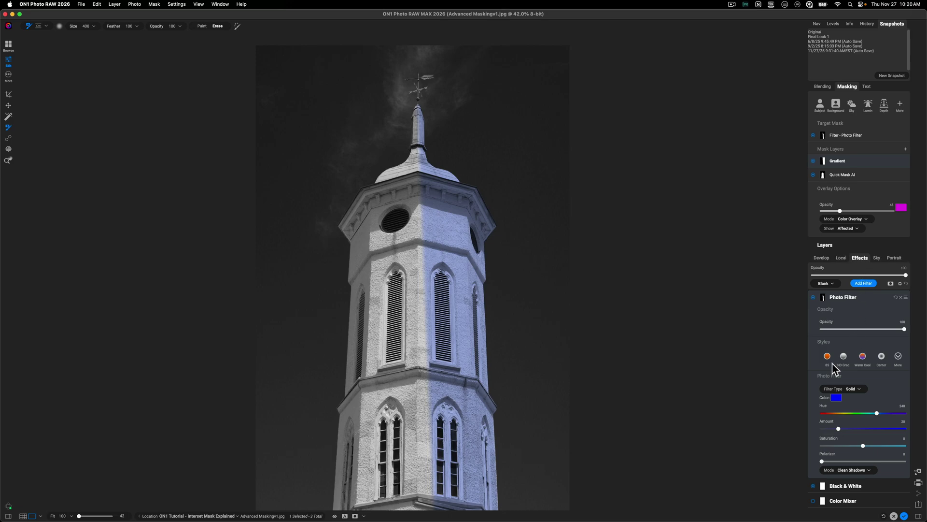